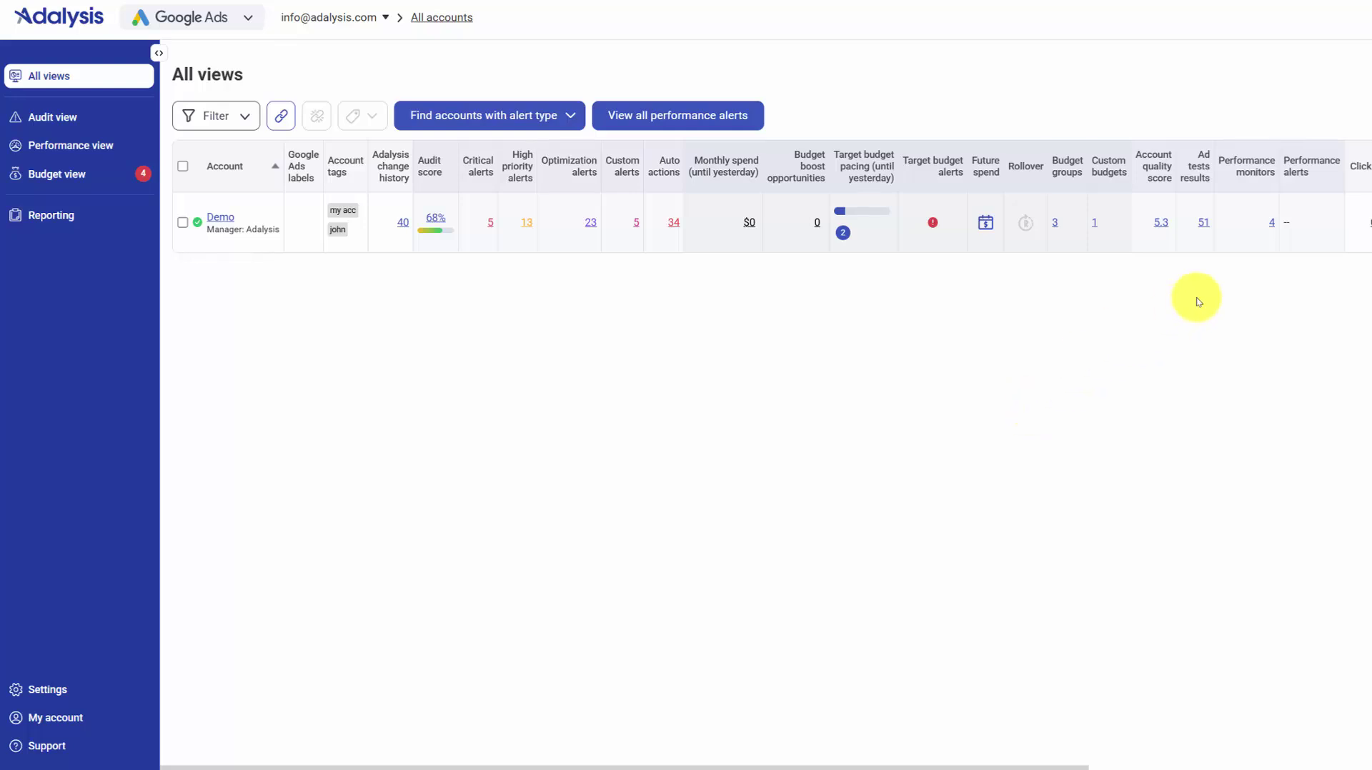
Step: Open the Demo account's performance monitors and start creating a new monitor
left_click(1272, 224)
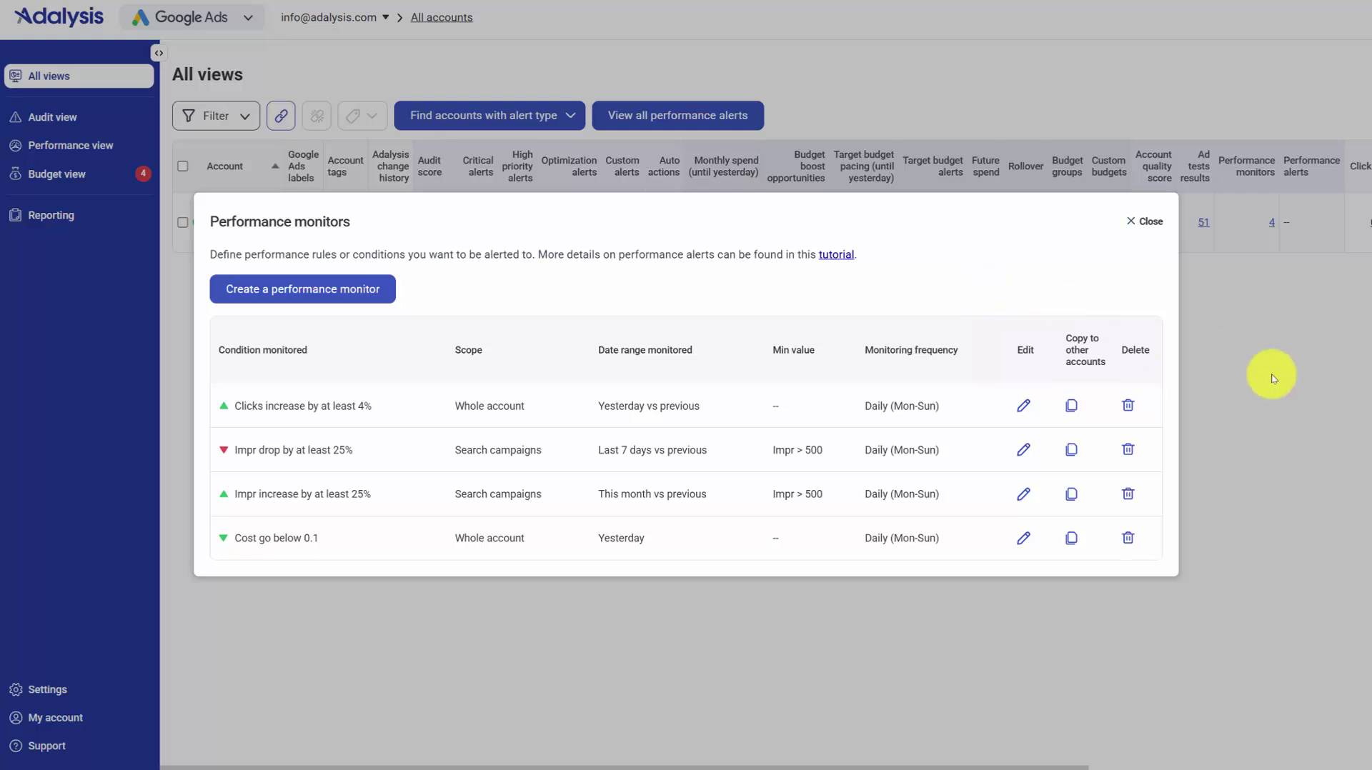
left_click(1272, 377)
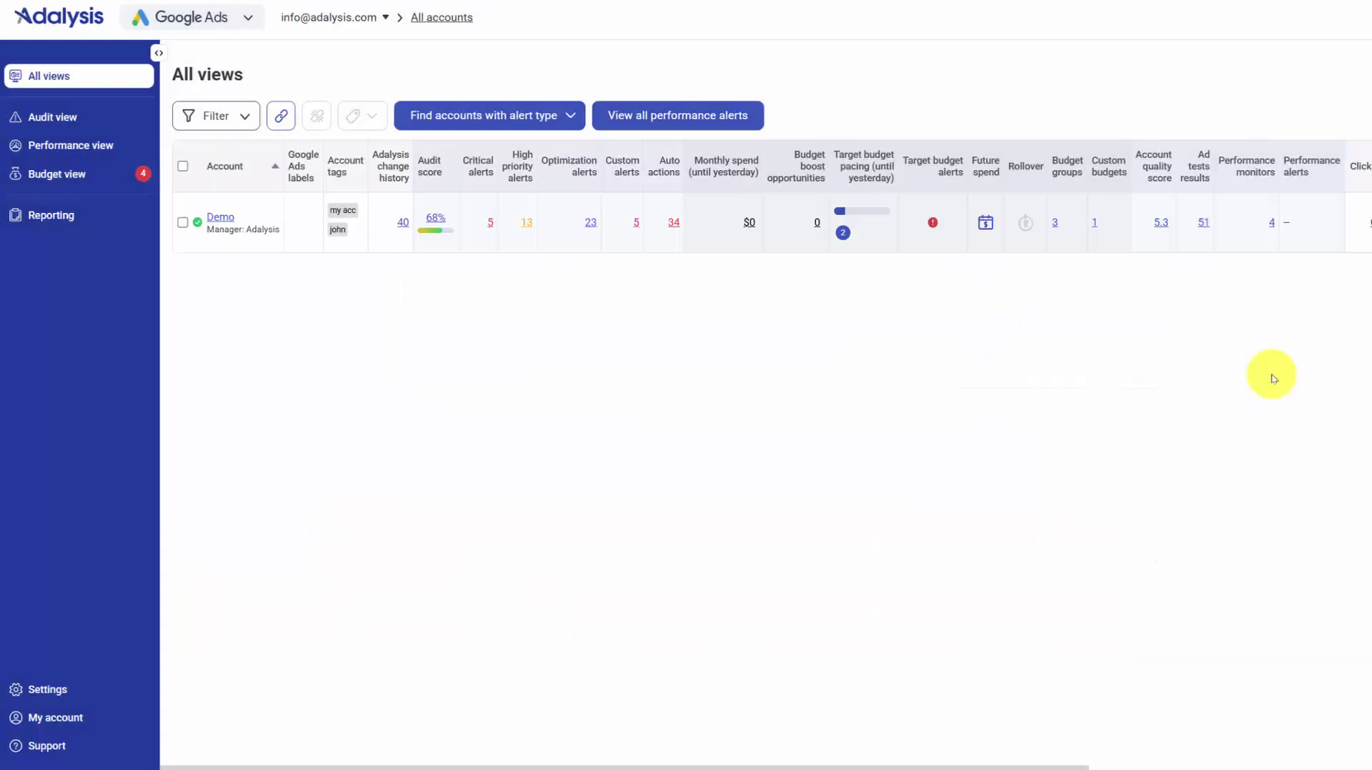
left_click(1272, 222)
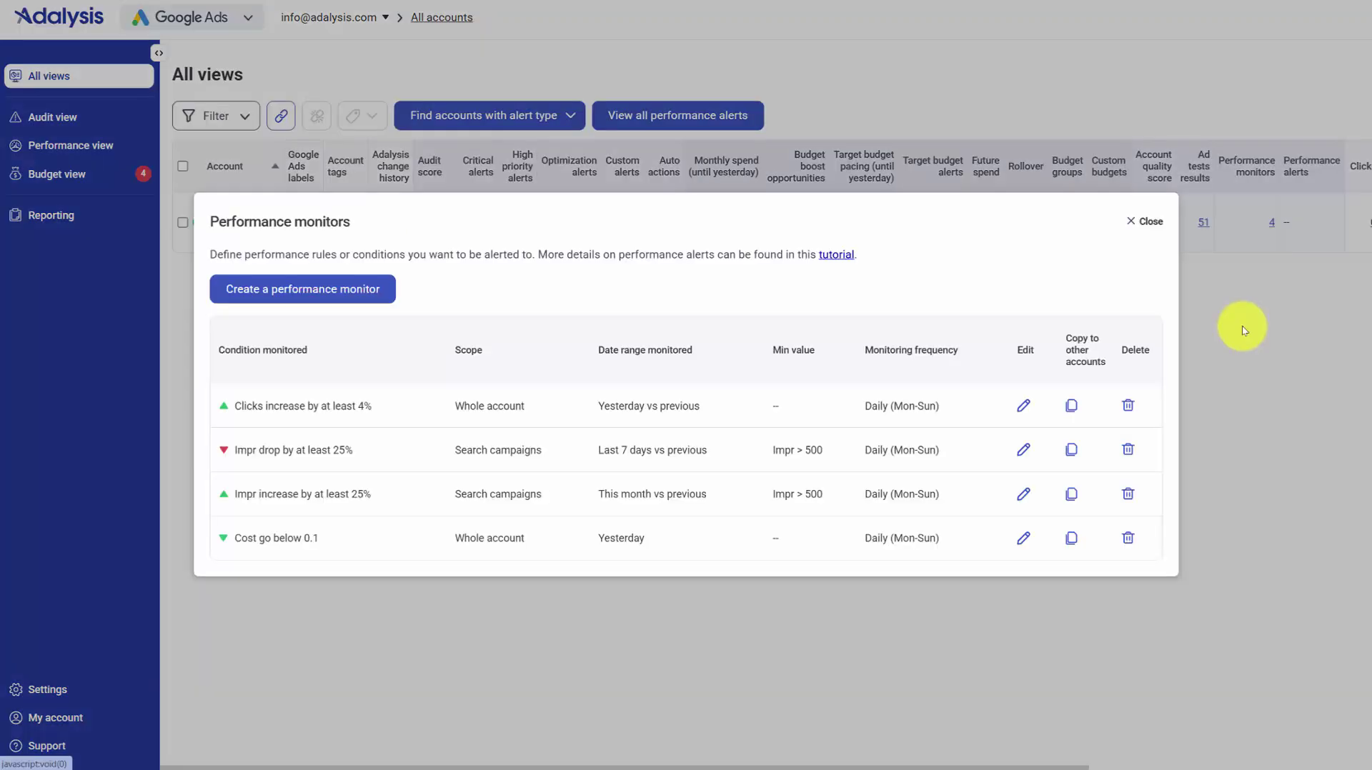
left_click(349, 293)
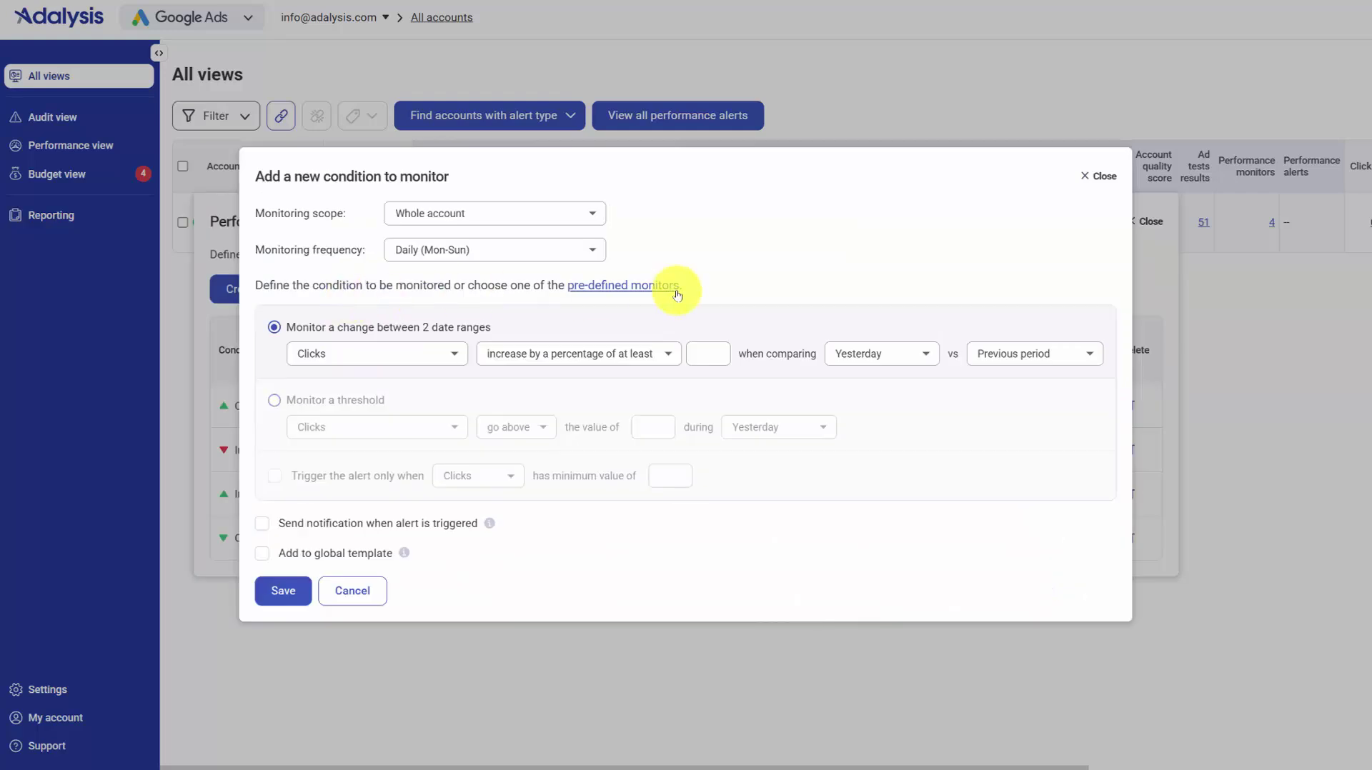
Step: Copy the prebuilt Spend stopped monitor into the new condition and save it
left_click(647, 287)
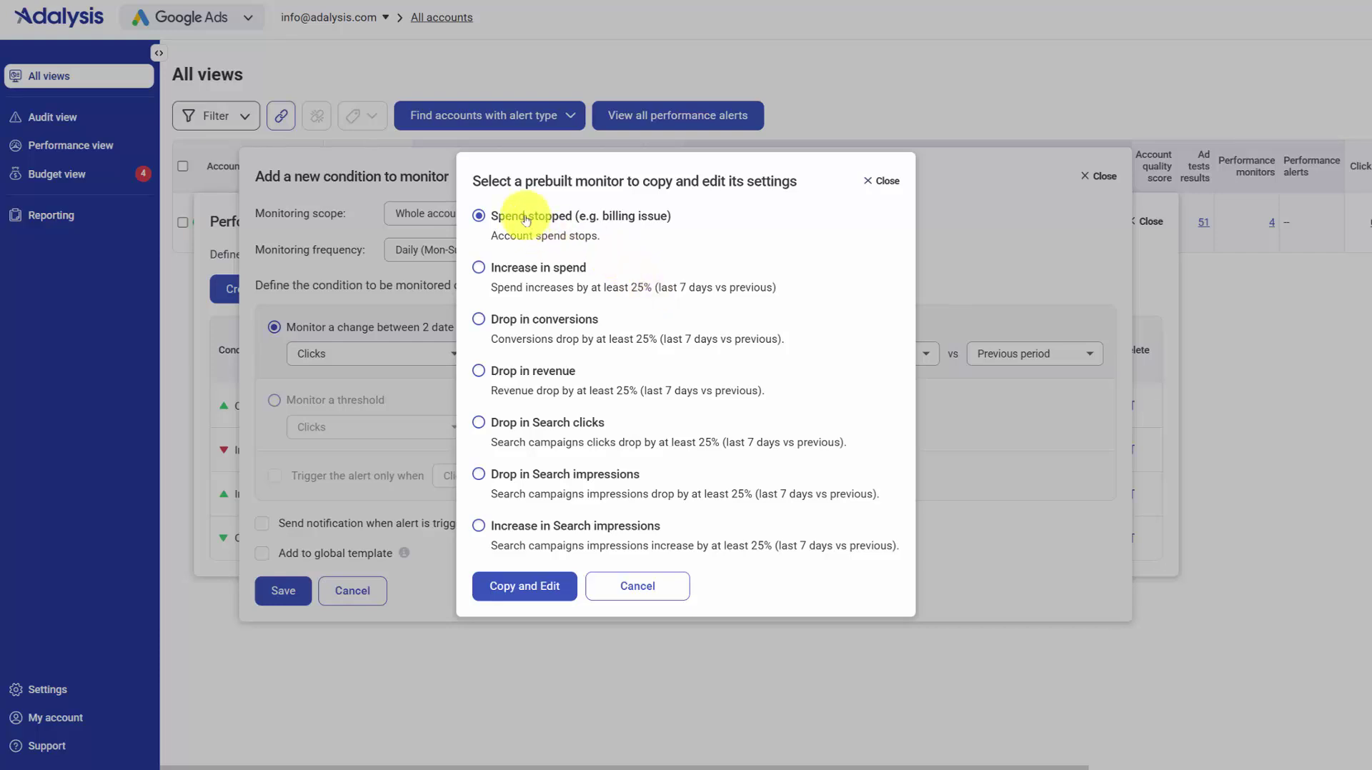
left_click(523, 586)
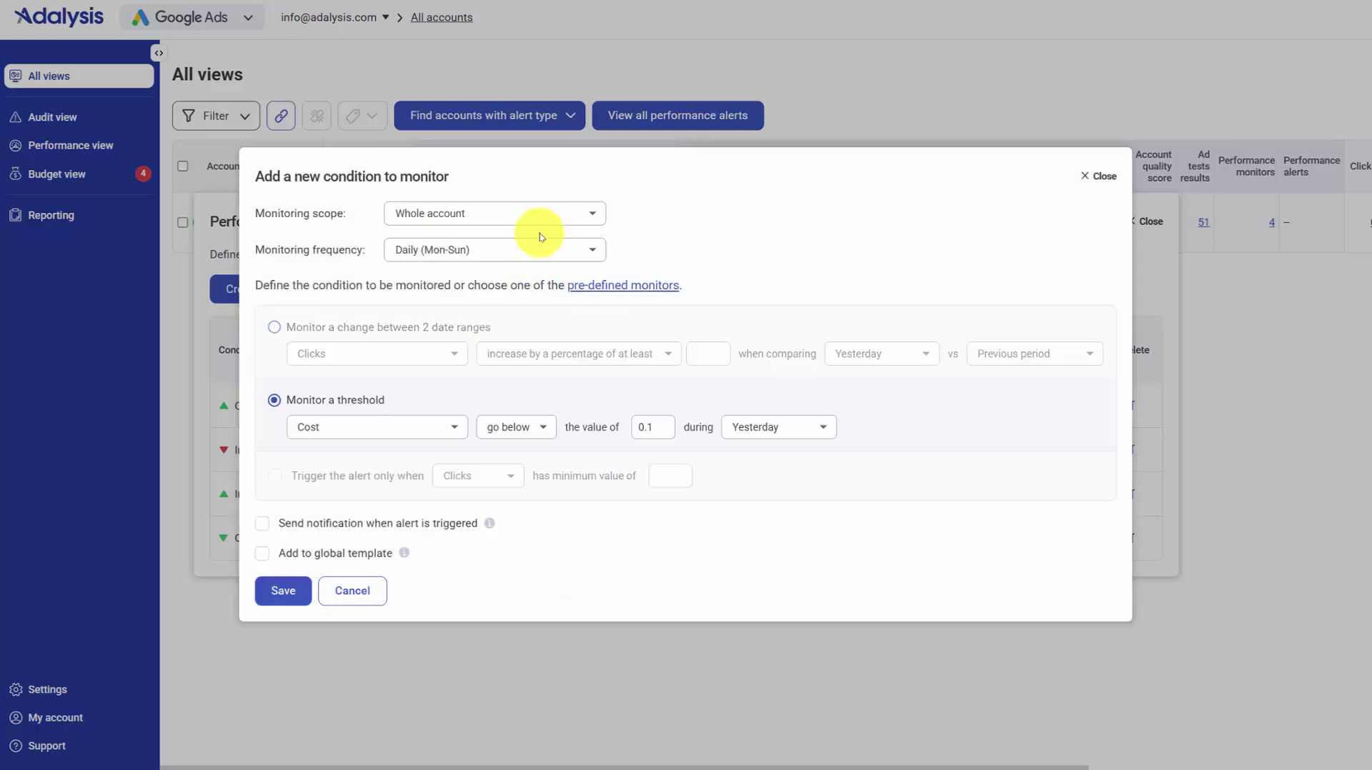
left_click(278, 590)
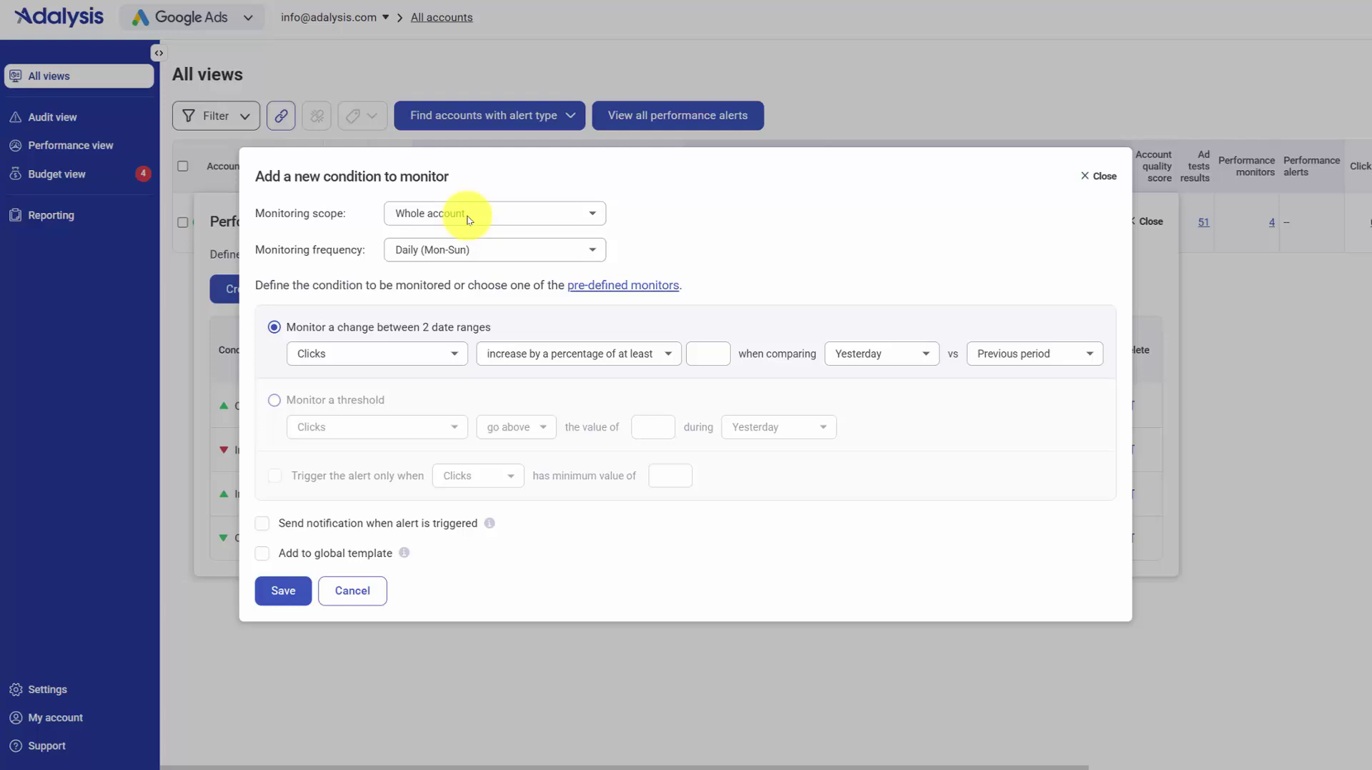
Step: Set the monitoring scope to Campaigns with labels and check the frequency choices, keeping Daily (Mon-Sun)
left_click(470, 219)
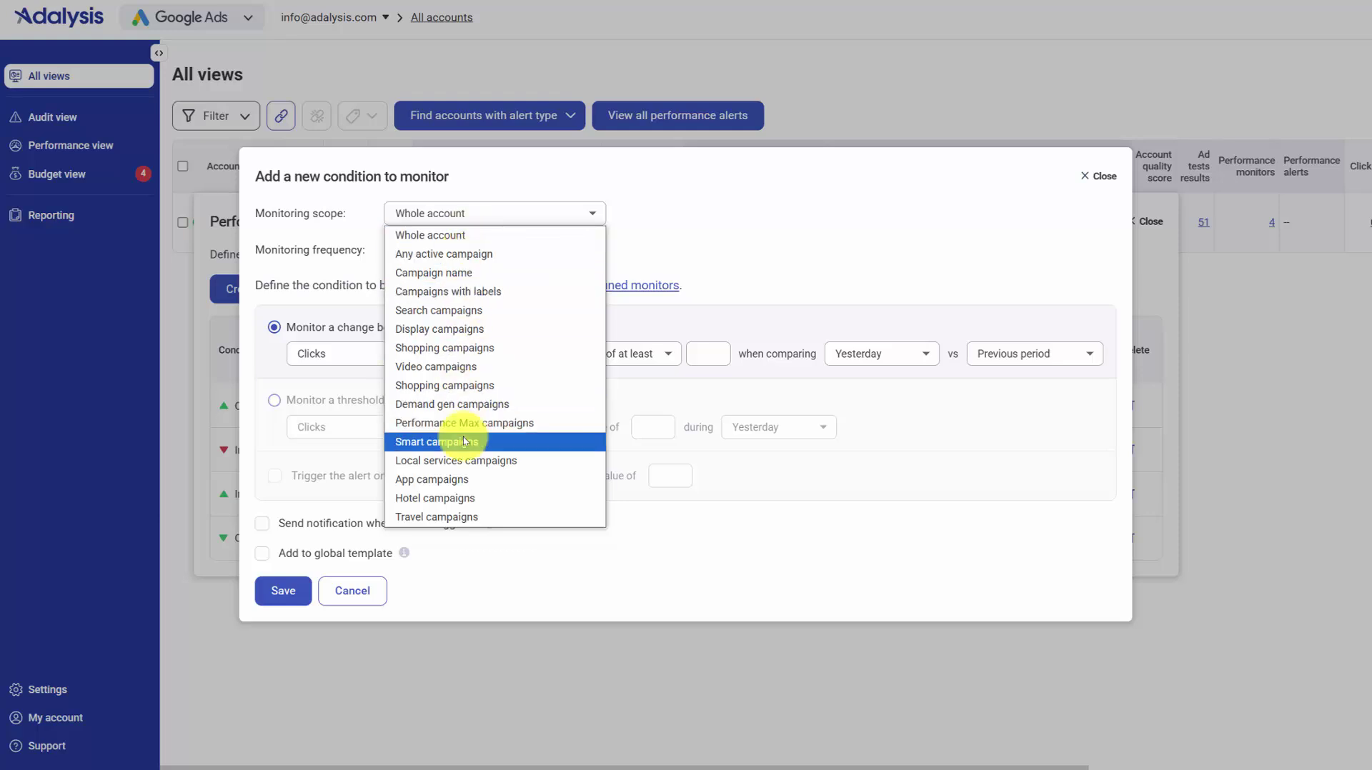
left_click(467, 295)
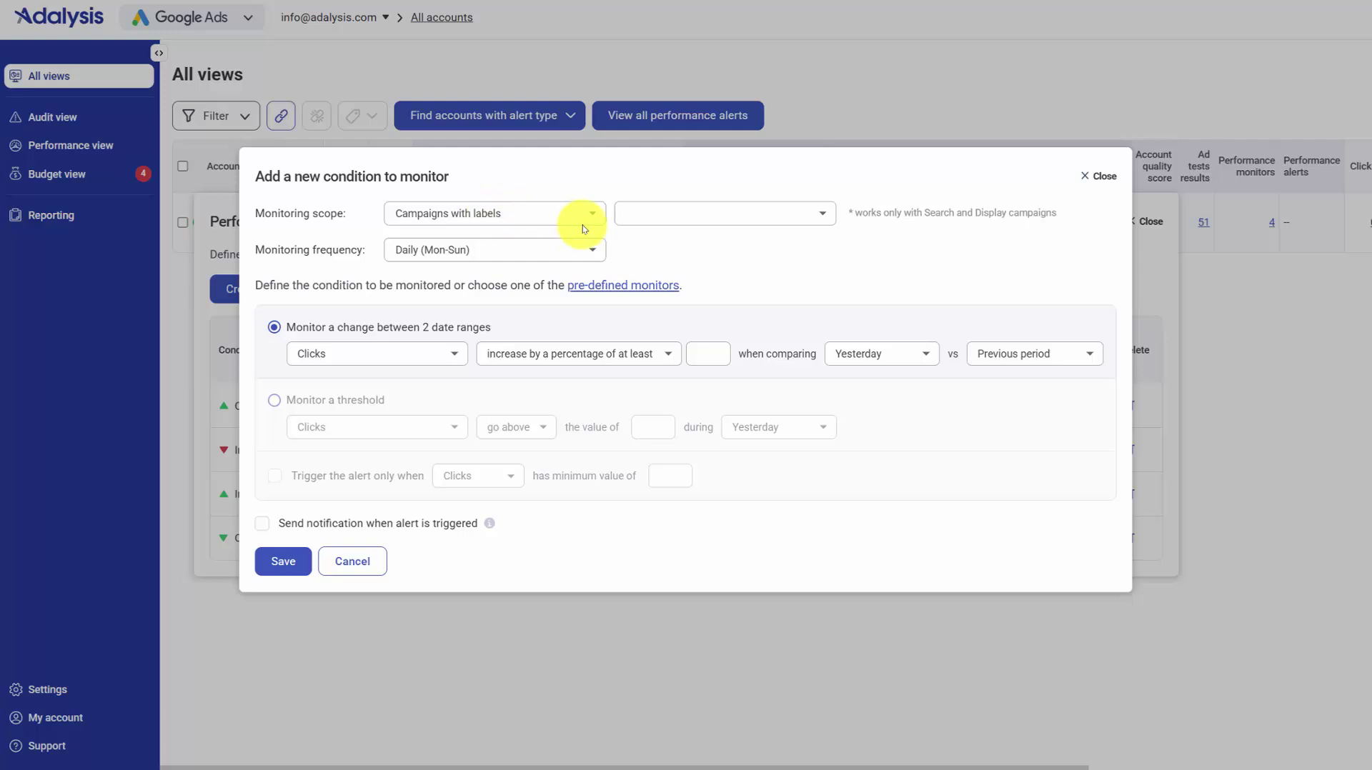
left_click(520, 247)
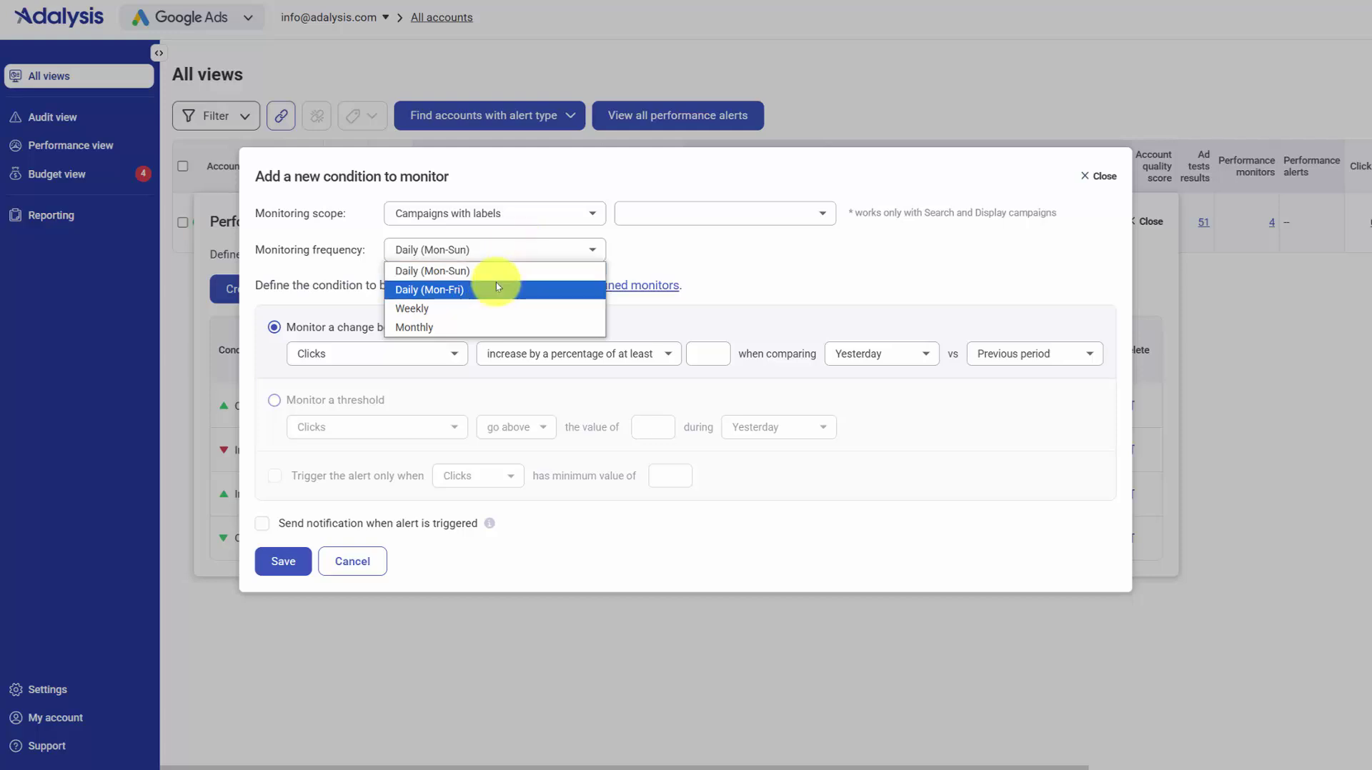
left_click(753, 278)
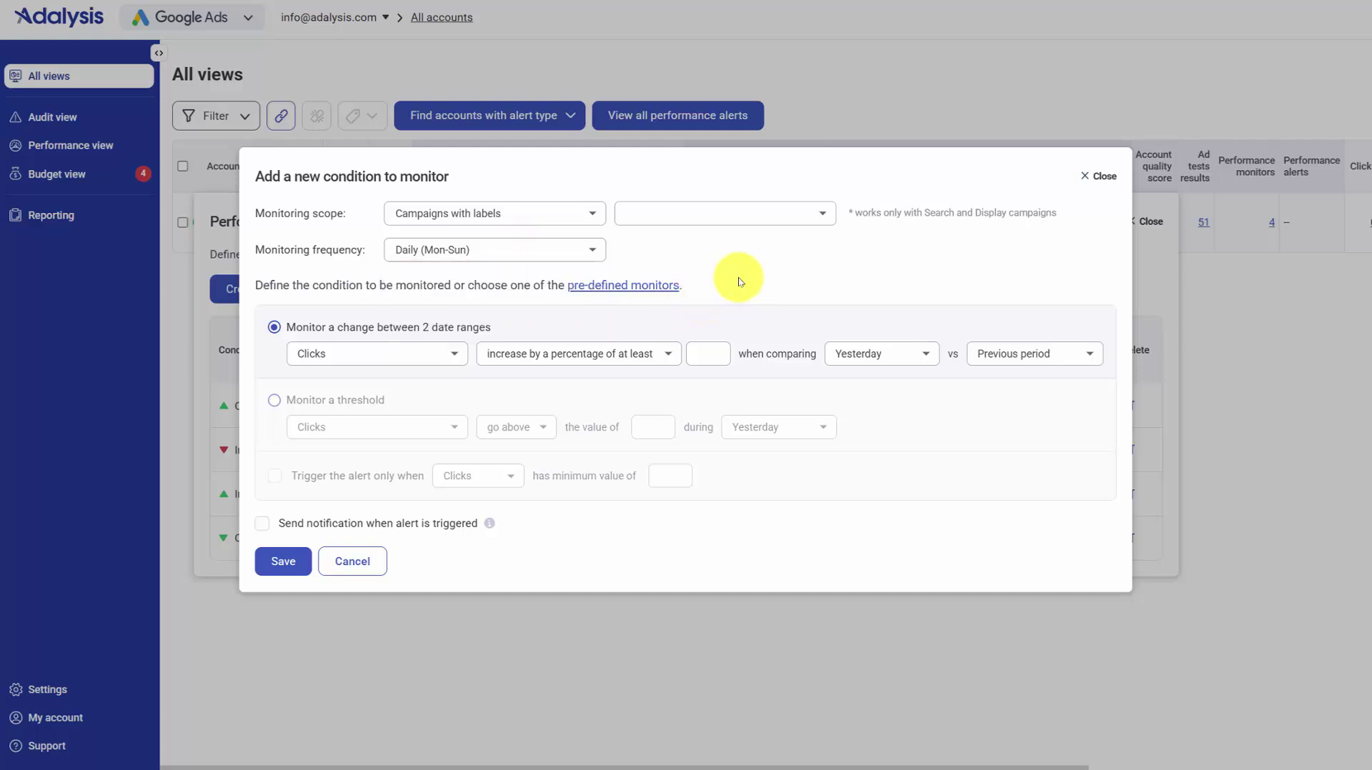
Step: Define a change condition where Conversions drop by a percentage of at least 15
left_click(359, 351)
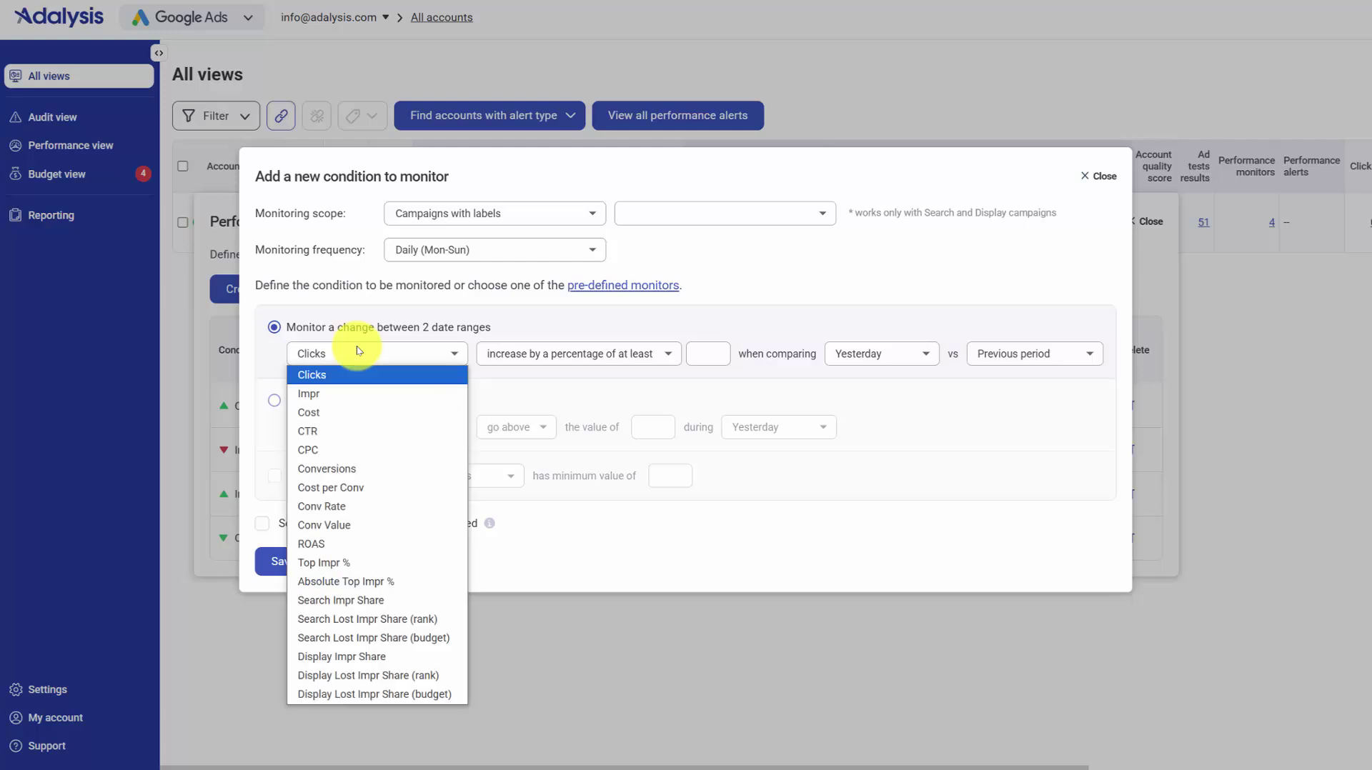
left_click(346, 468)
left_click(544, 350)
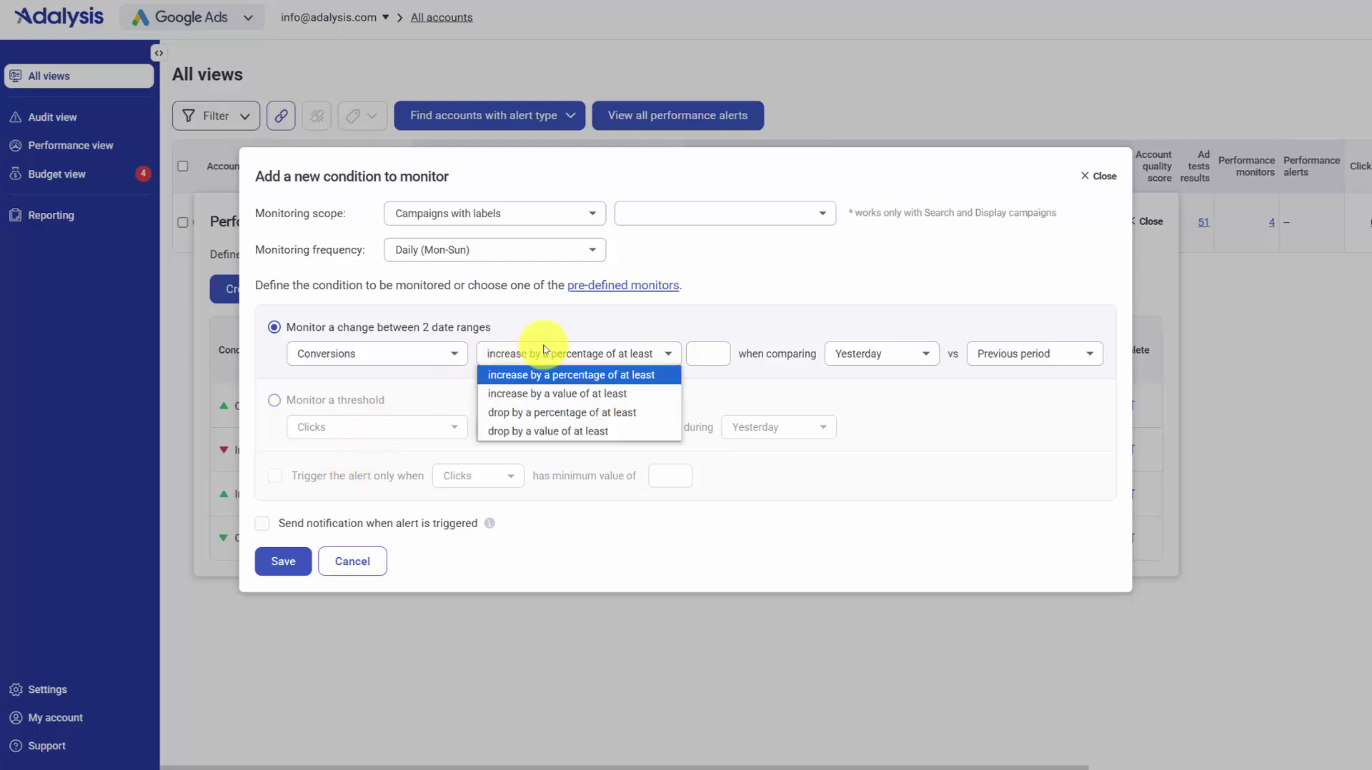
left_click(608, 413)
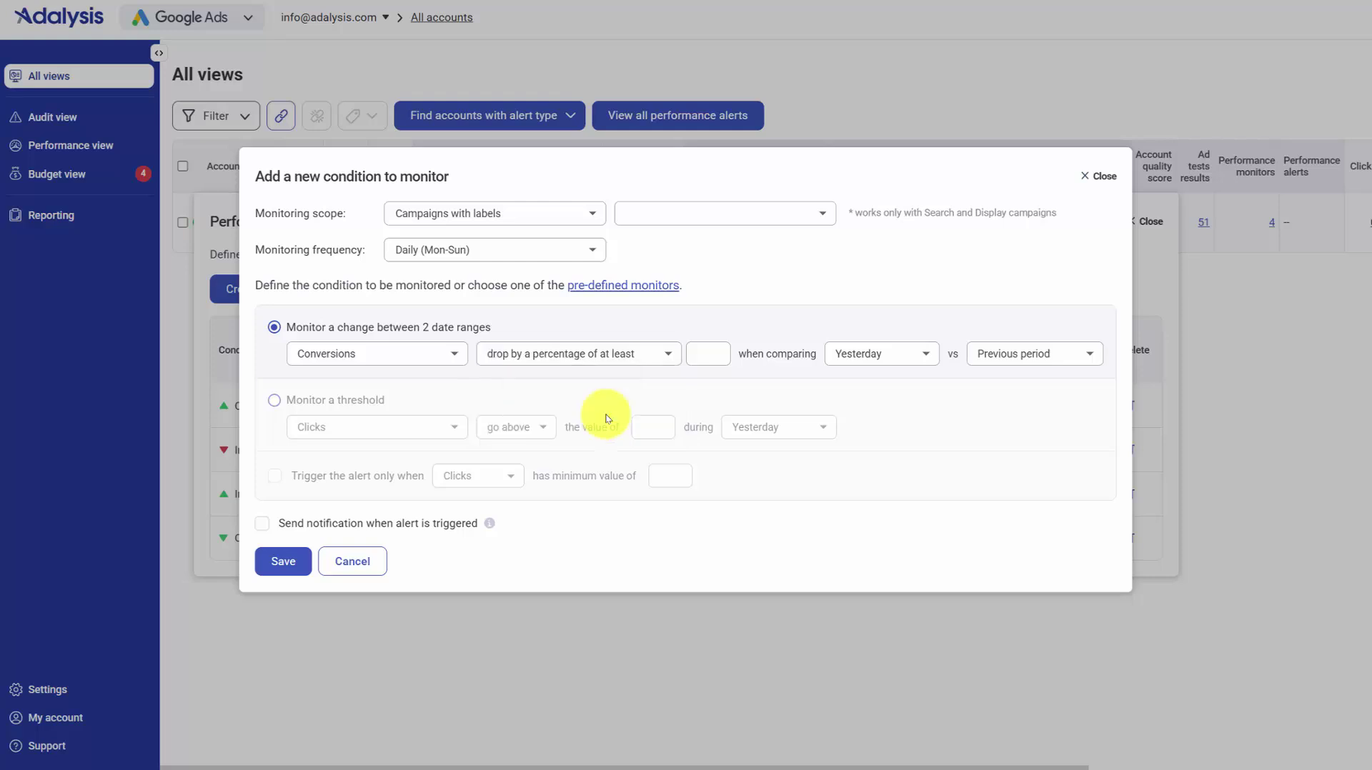
left_click(709, 353)
type("15")
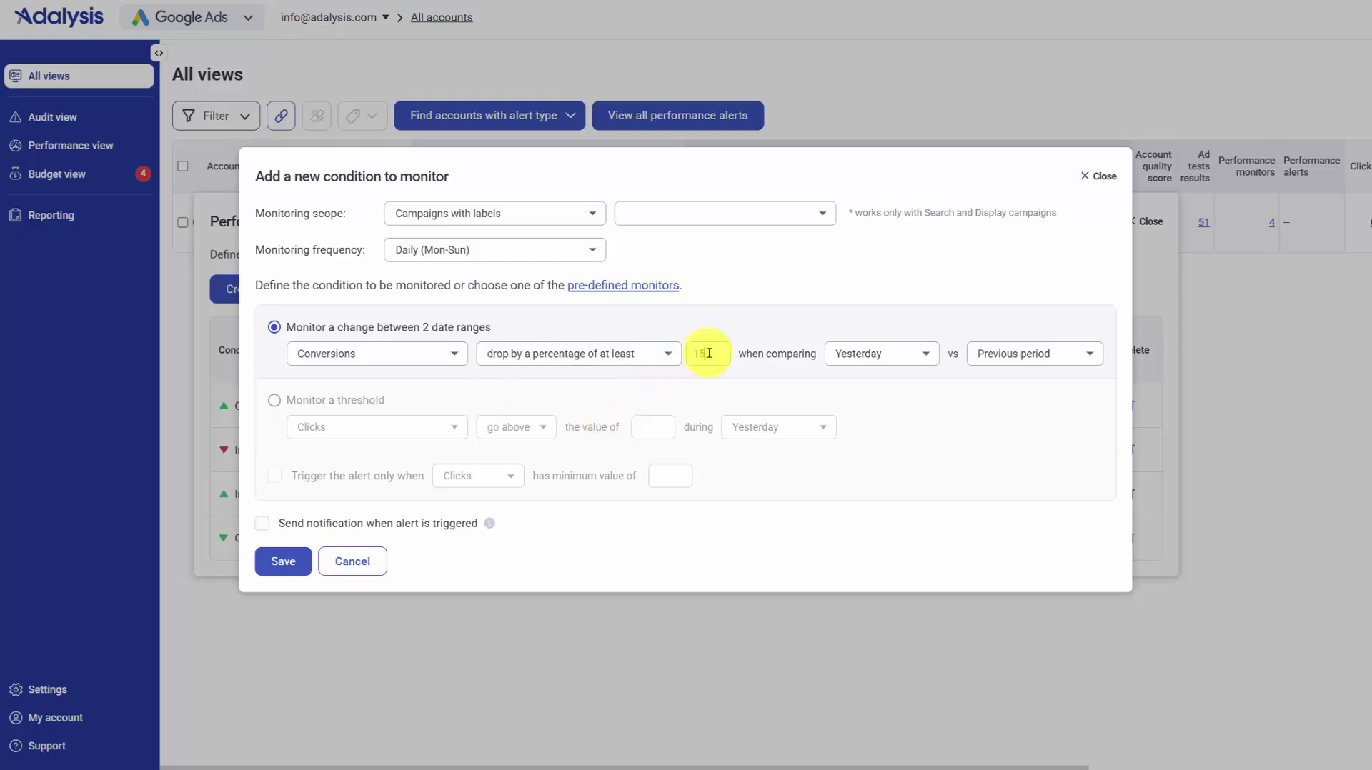
Step: Compare the Last 7 days against the Previous period in the change condition
left_click(859, 355)
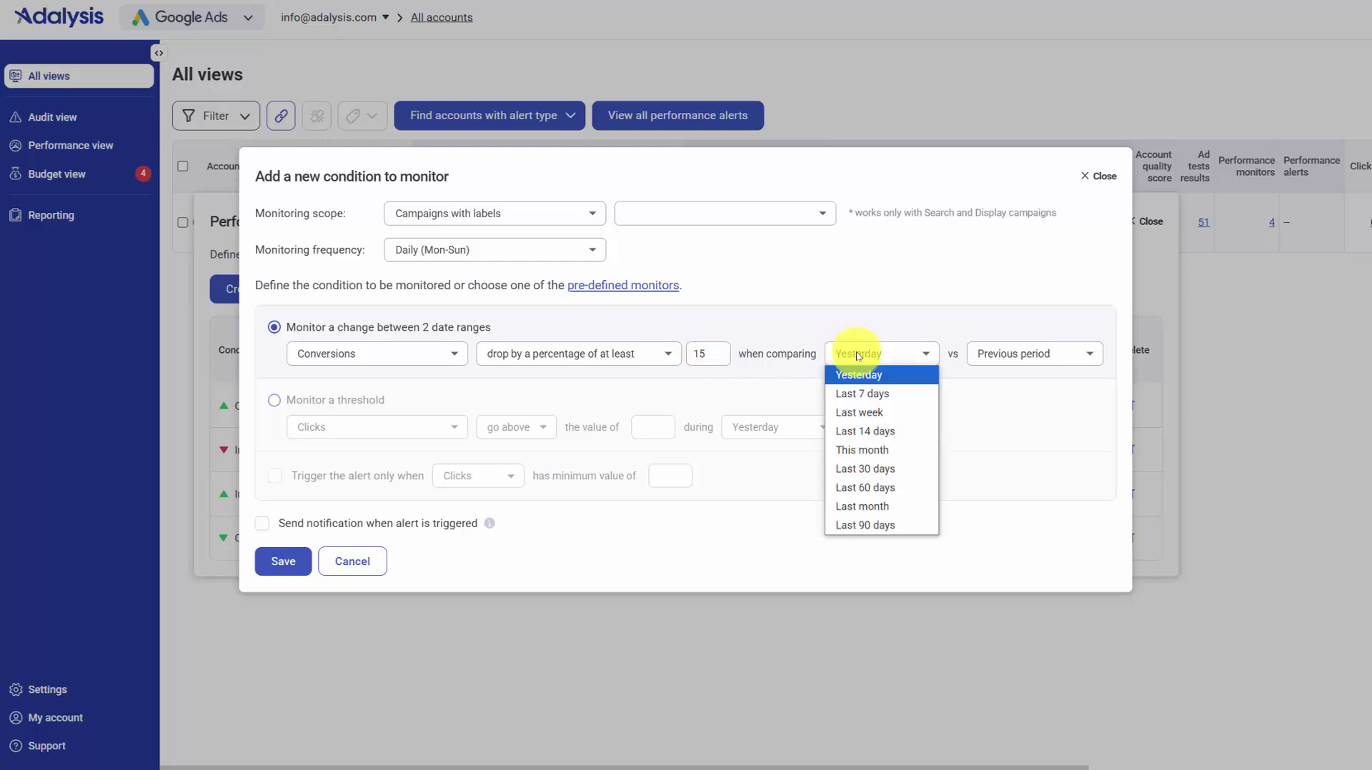
left_click(858, 395)
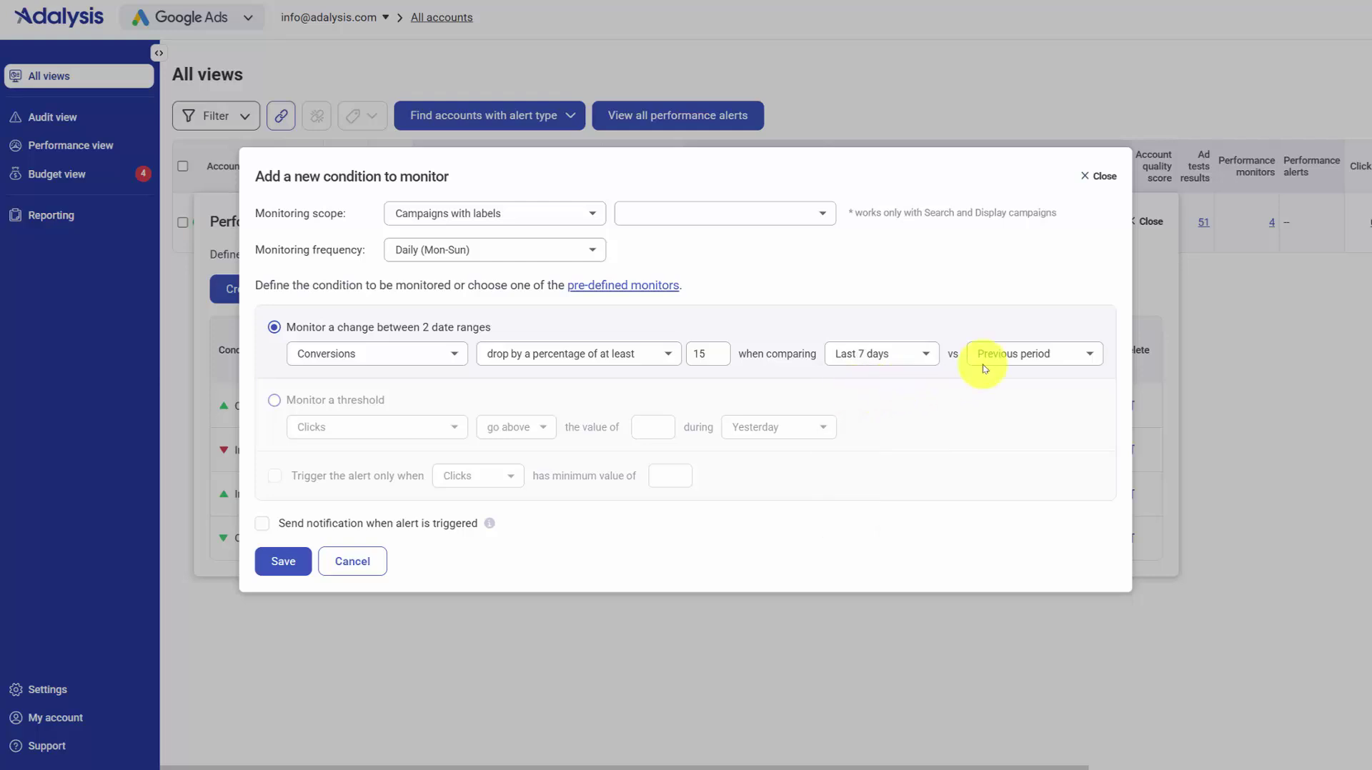
left_click(1007, 358)
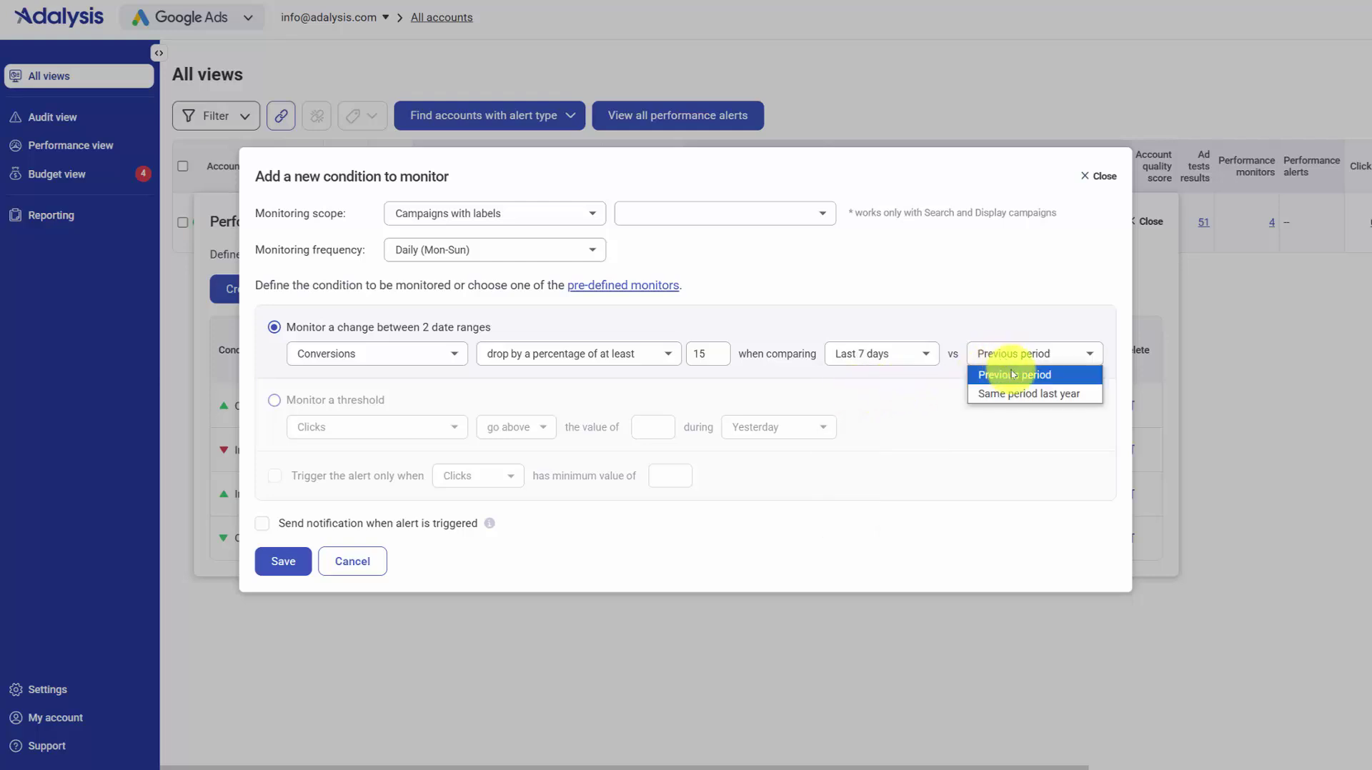
left_click(1009, 312)
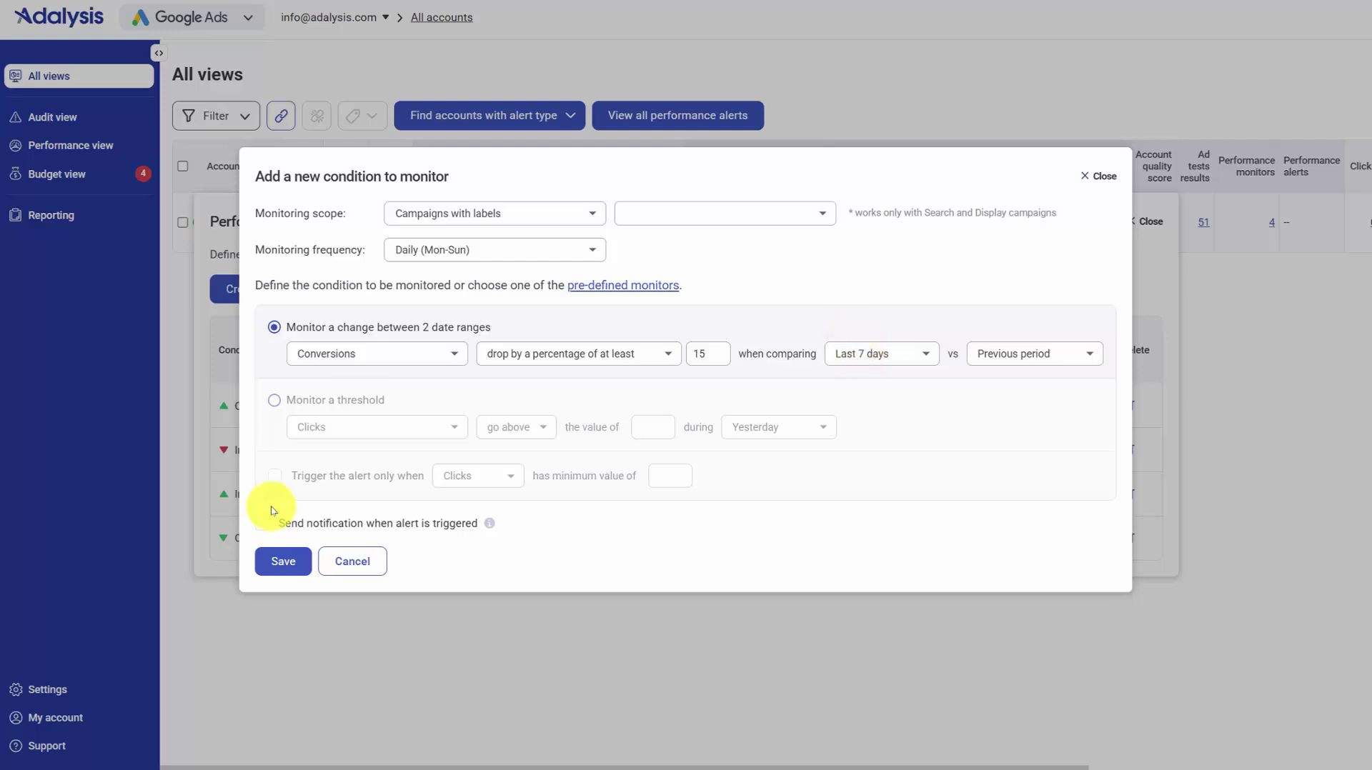
Step: Trigger the alert only when Conversions has a minimum value of 10, and enable notifications when it is triggered
left_click(298, 475)
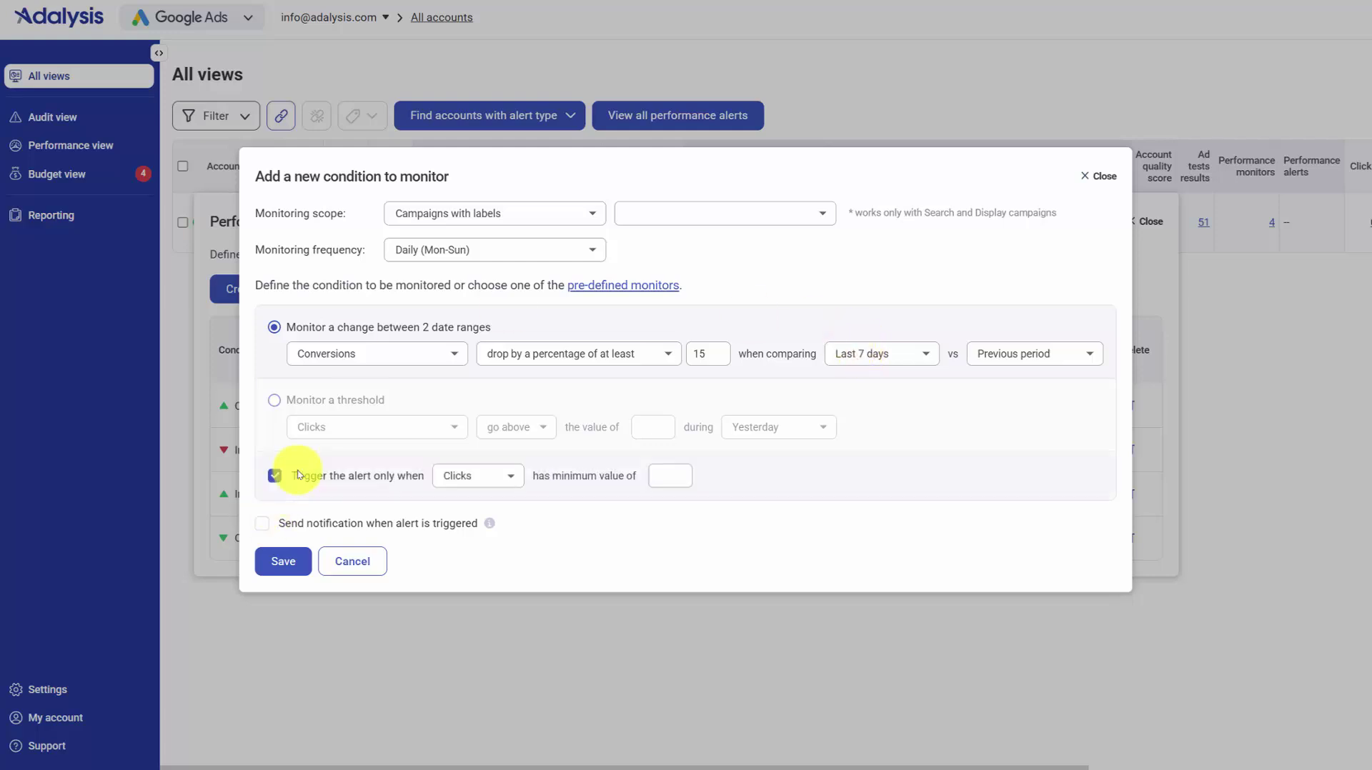
left_click(457, 478)
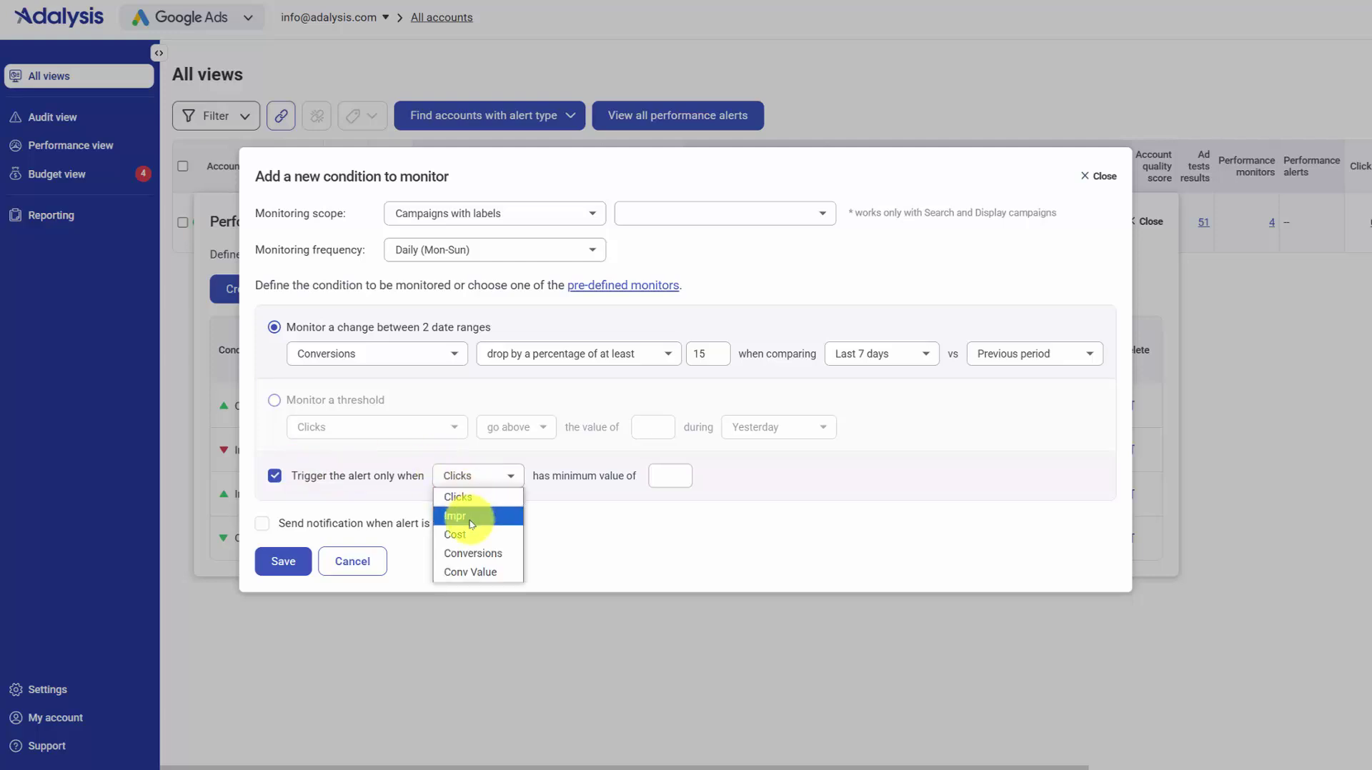
left_click(475, 548)
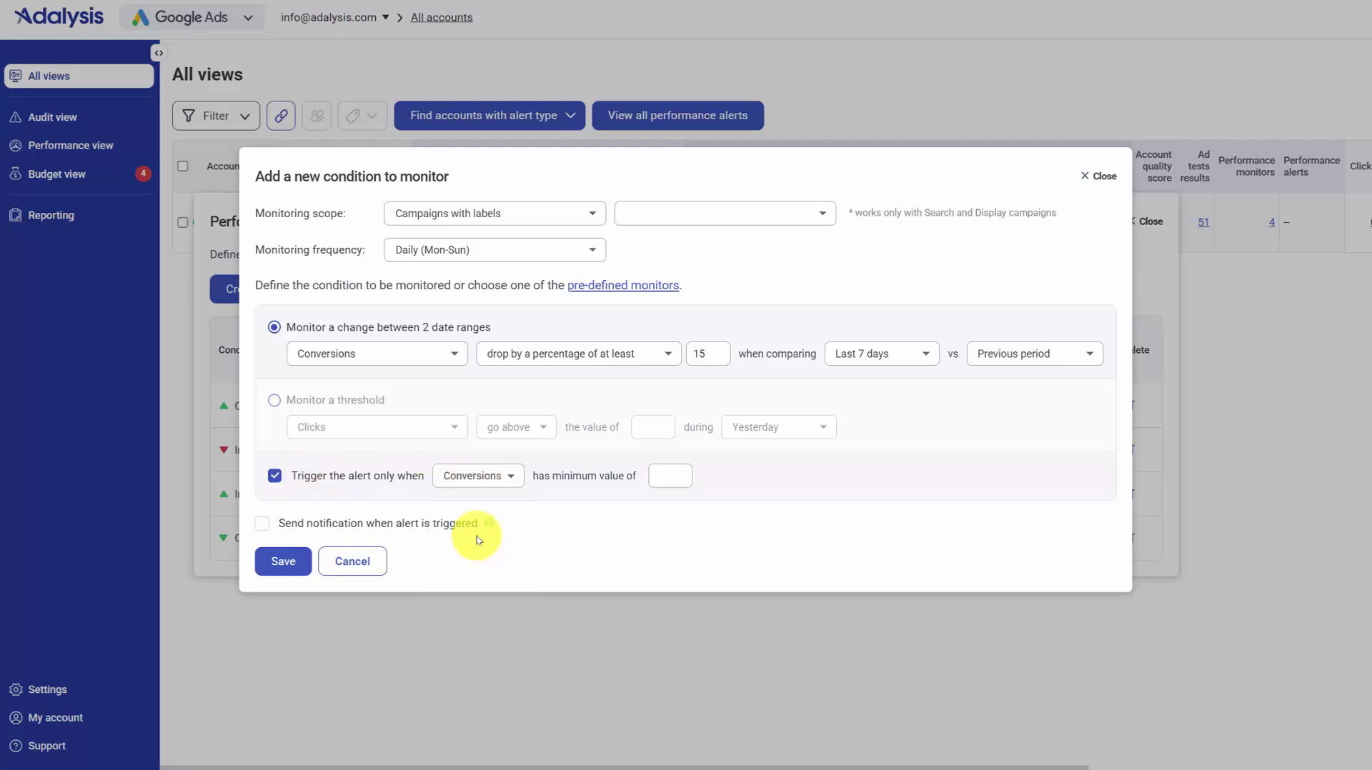
left_click(673, 486)
type("10")
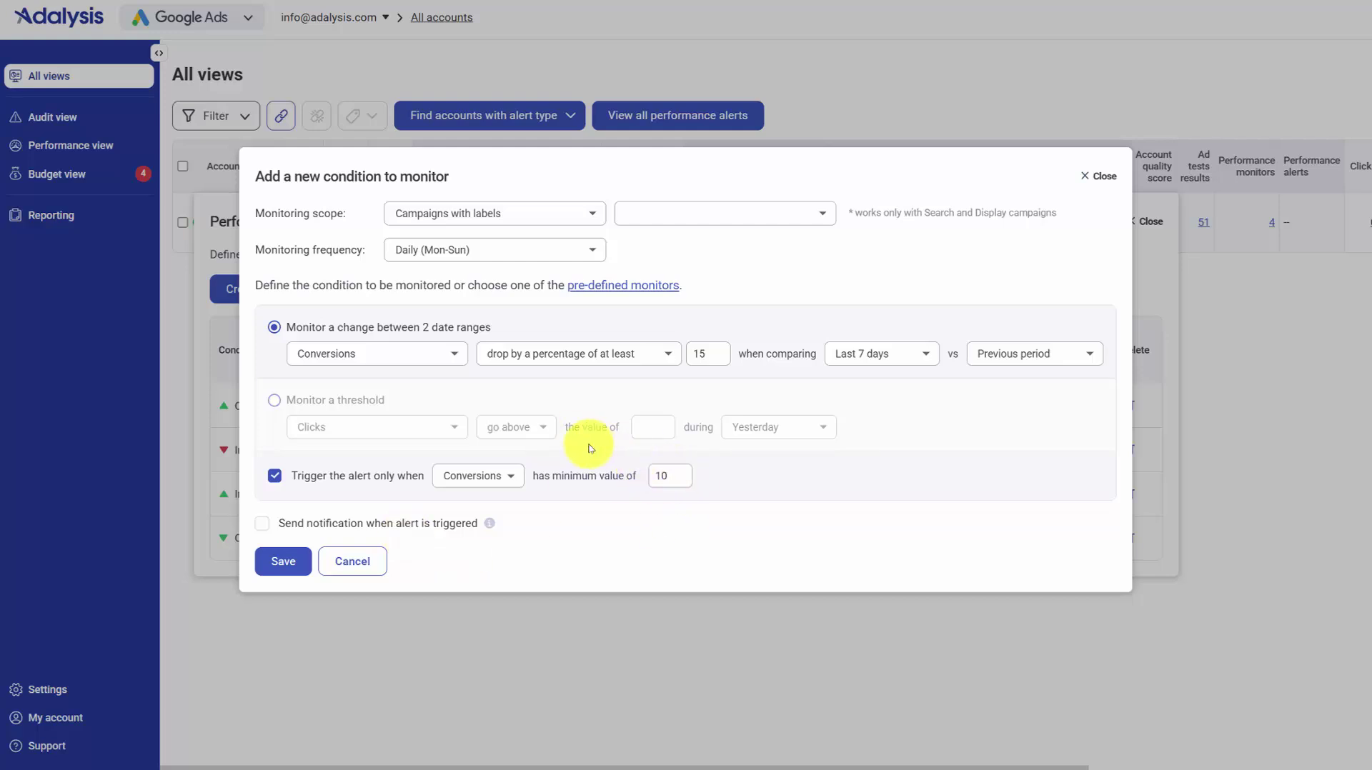
left_click(262, 526)
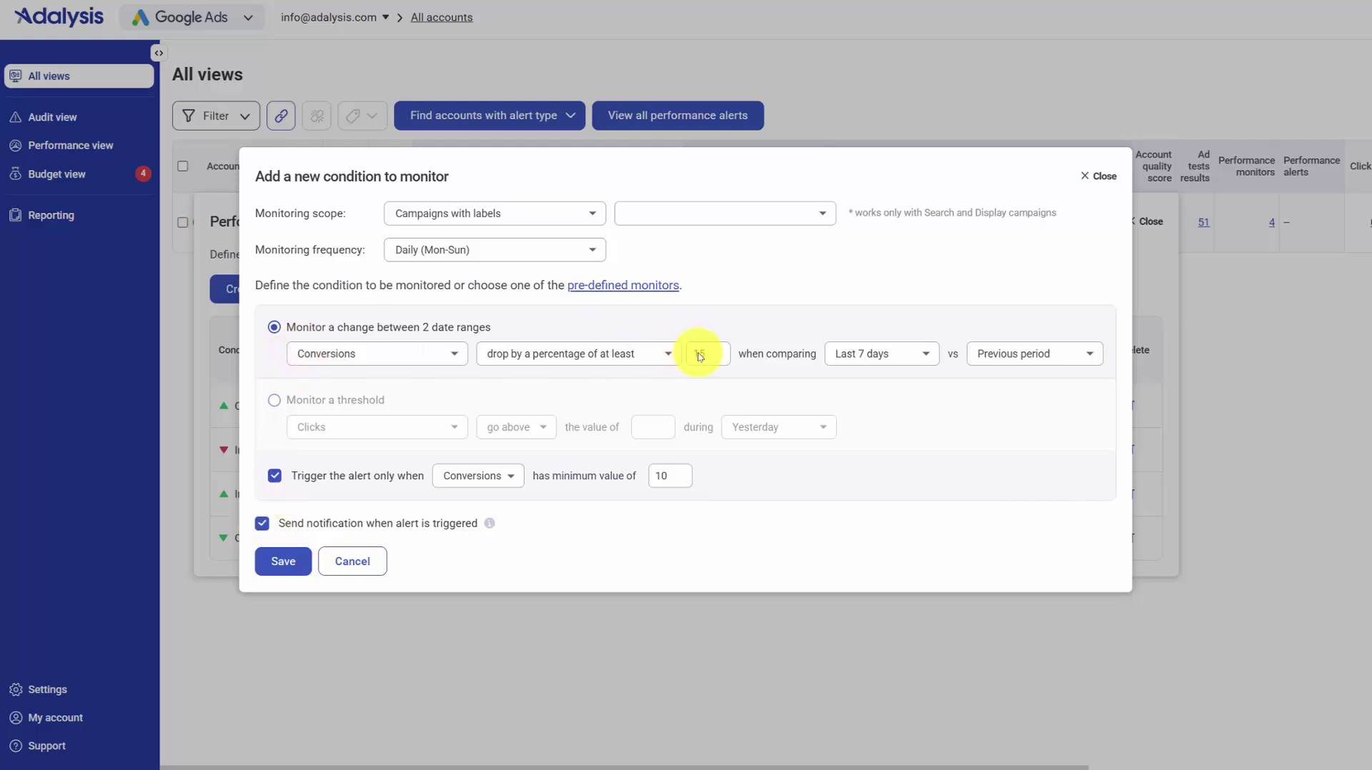
Step: Switch the monitor to a threshold condition where ROAS goes below 4 during Yesterday
left_click(313, 400)
left_click(319, 427)
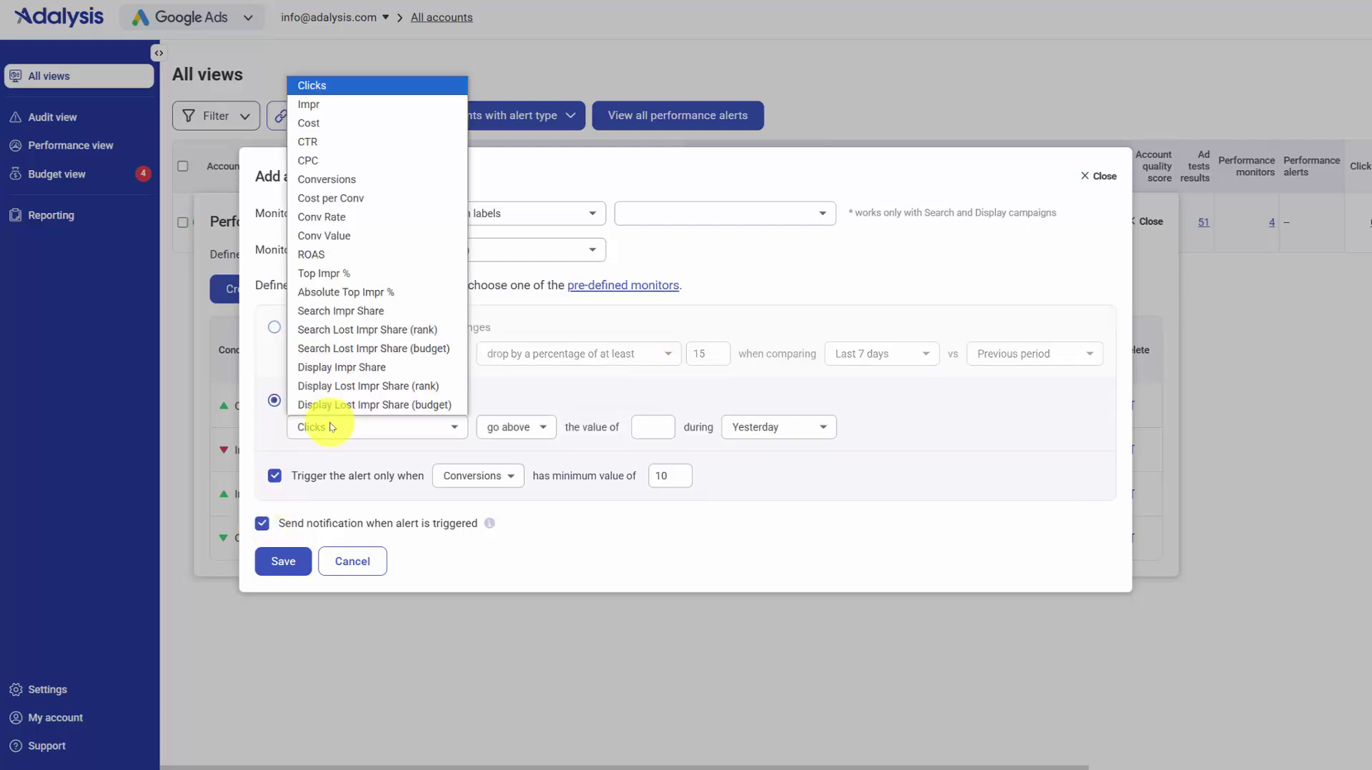
left_click(357, 255)
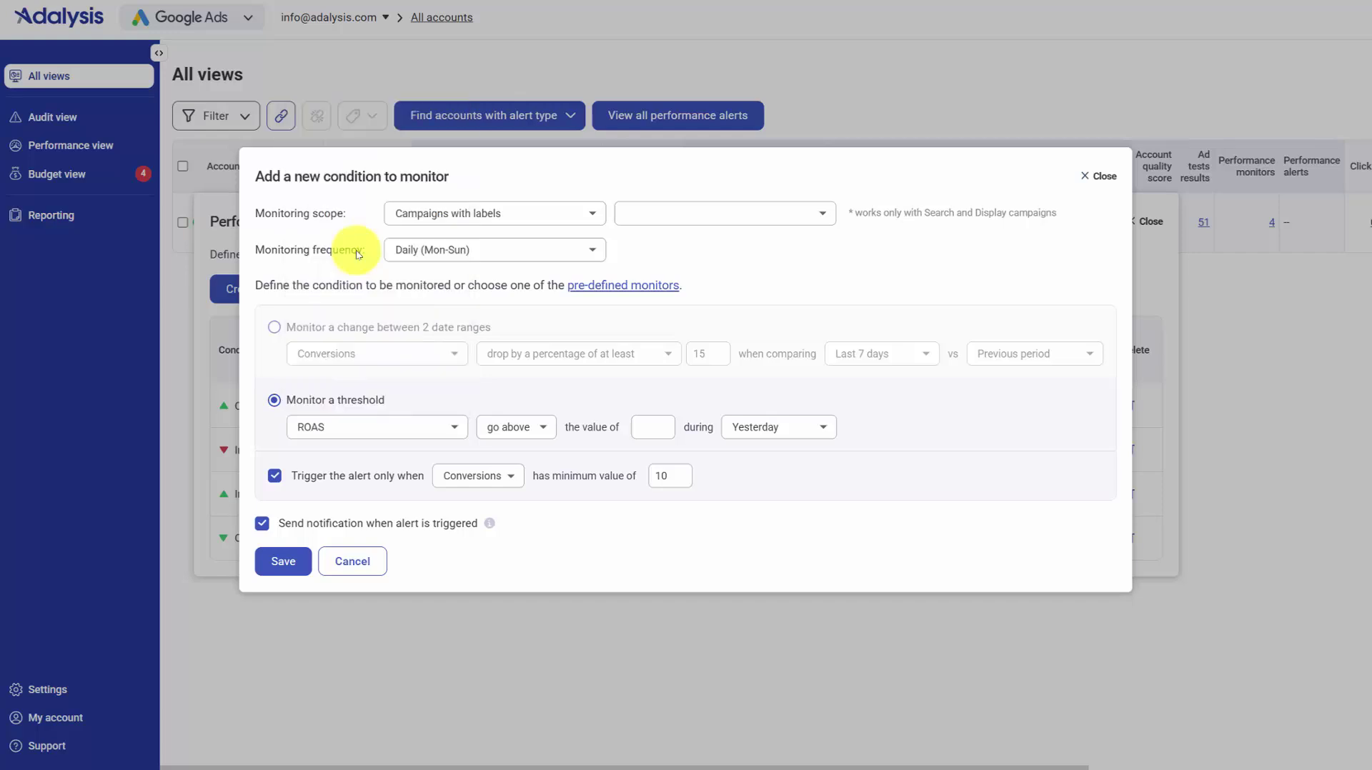
left_click(517, 431)
left_click(509, 467)
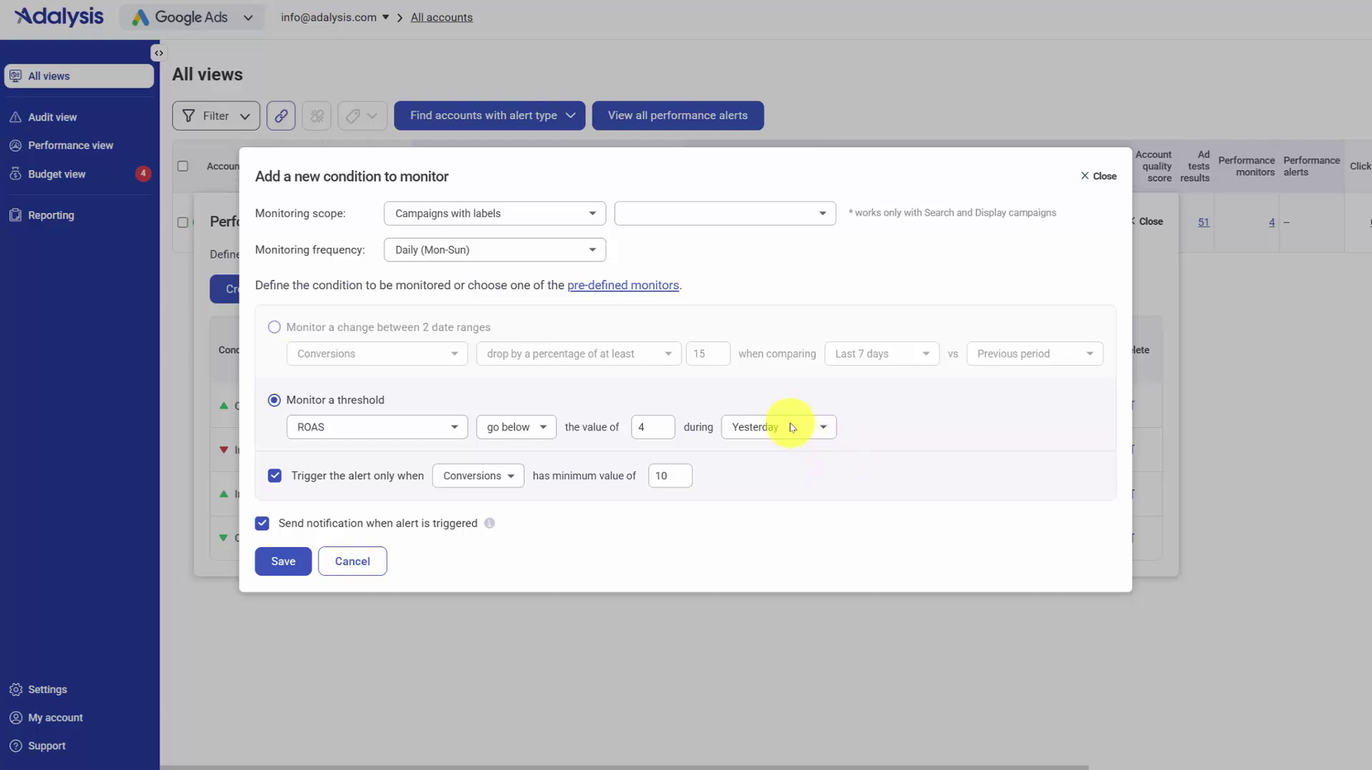
Step: Select the 01-bid-test label for the monitoring scope and save the monitor
left_click(281, 563)
left_click(675, 215)
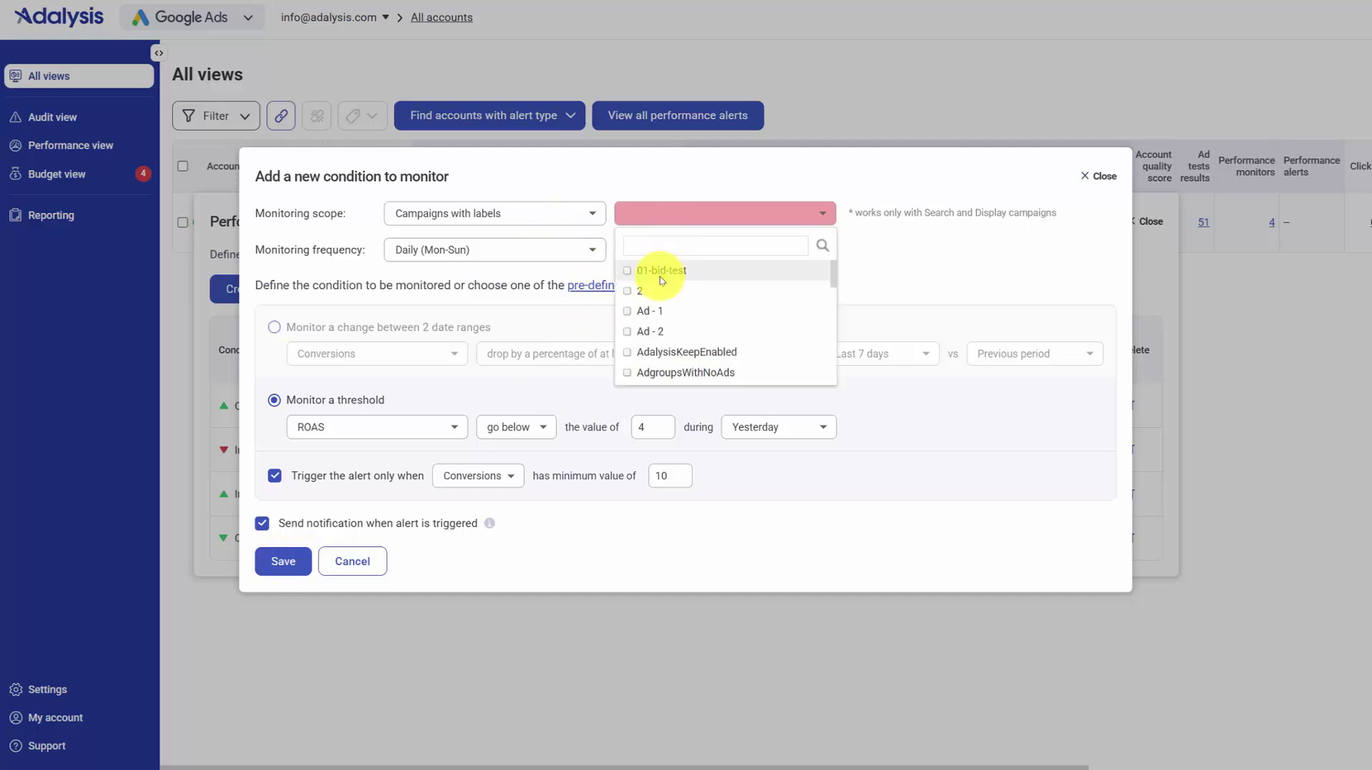
left_click(662, 272)
left_click(279, 561)
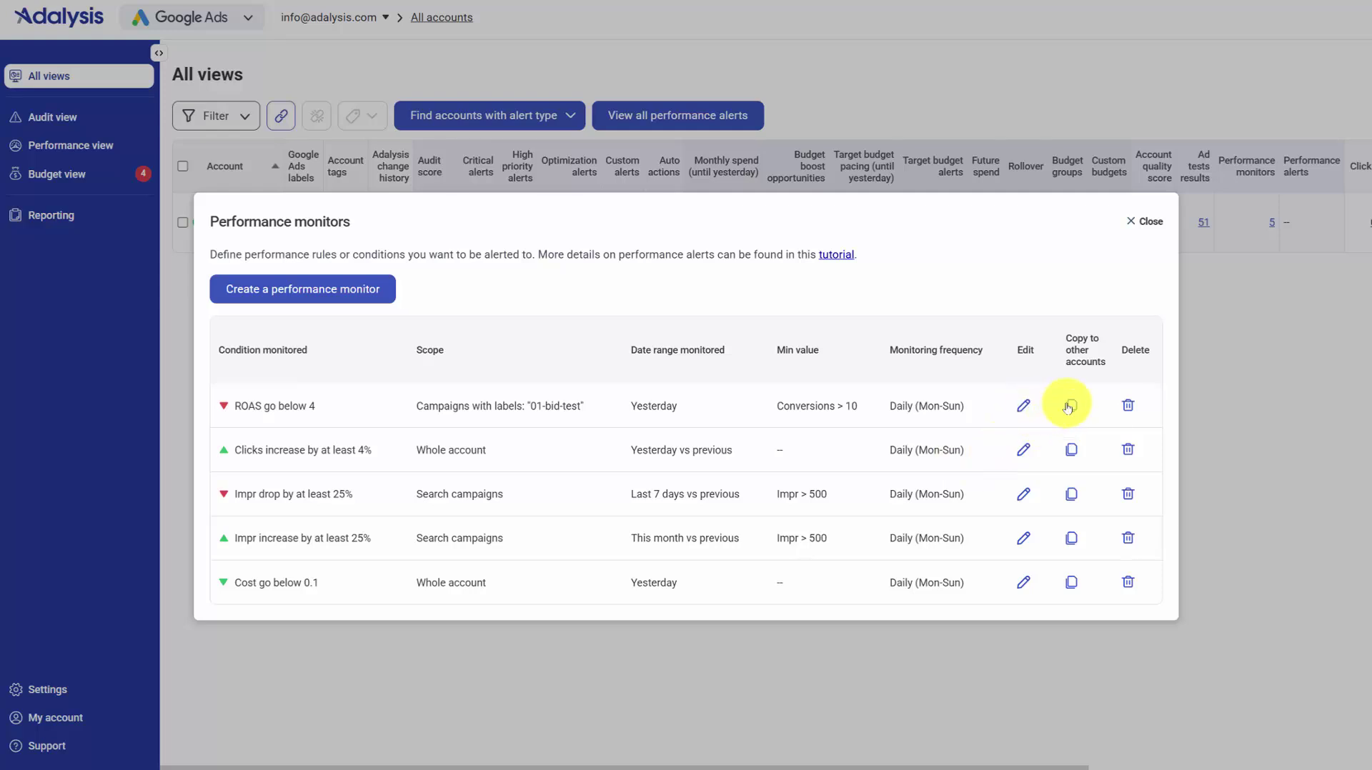
Step: Close the monitors dialog, open the Demo account's own Monitors page and expand its list of performance monitors
left_click(1235, 421)
left_click(230, 221)
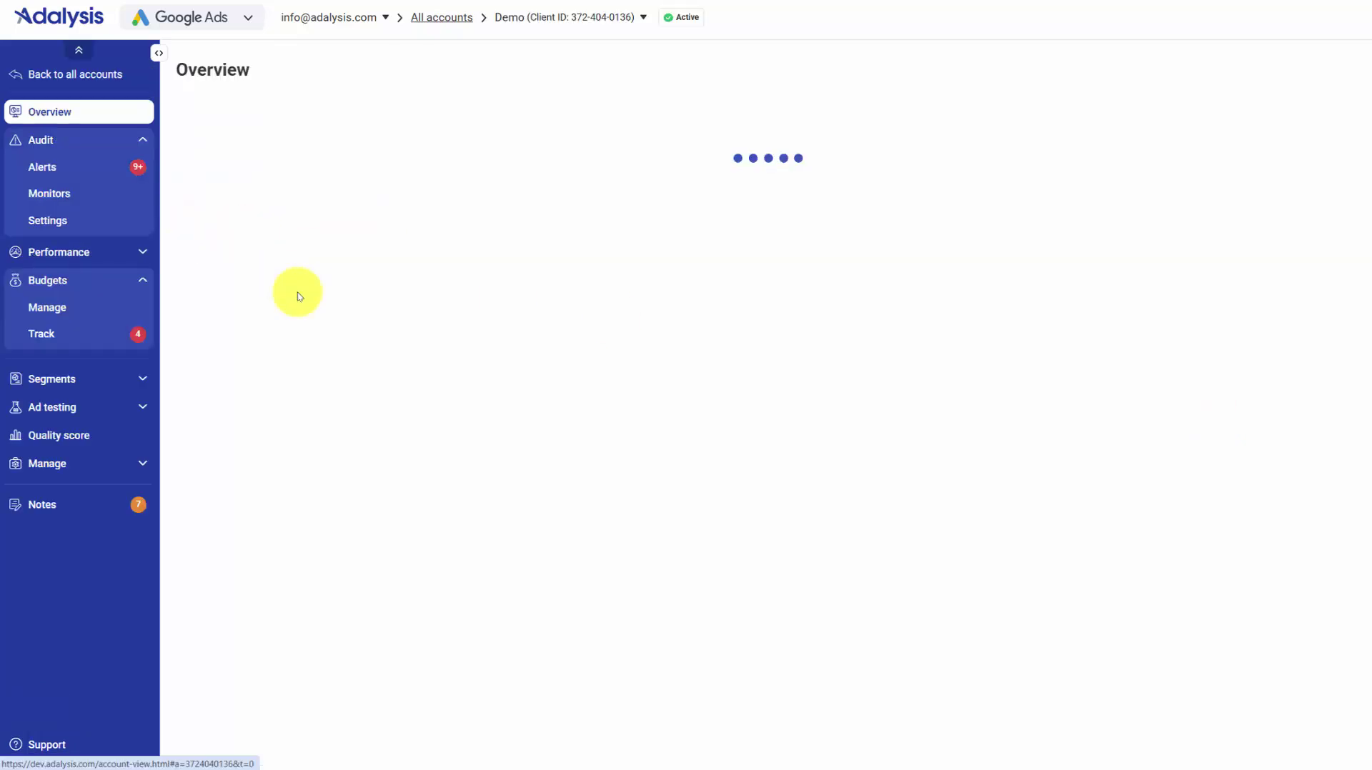
left_click(44, 193)
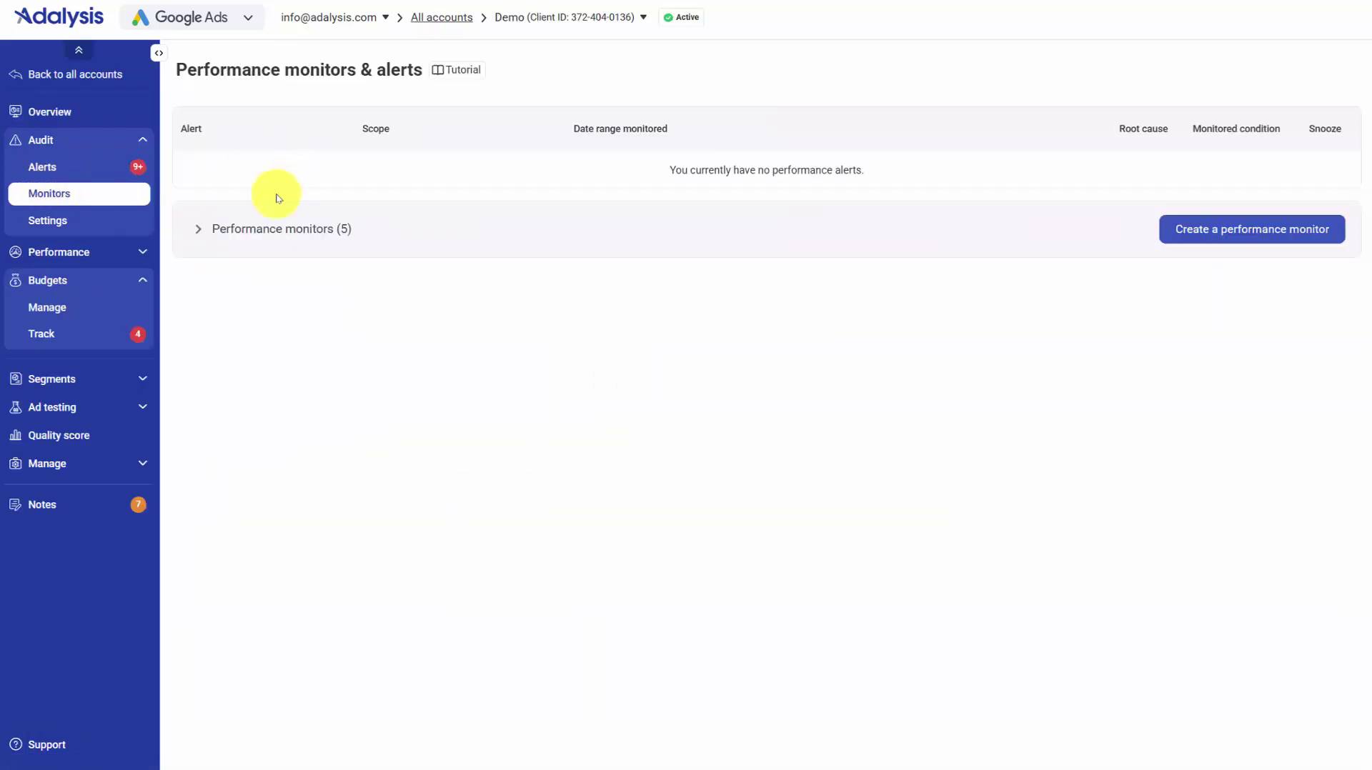
left_click(258, 230)
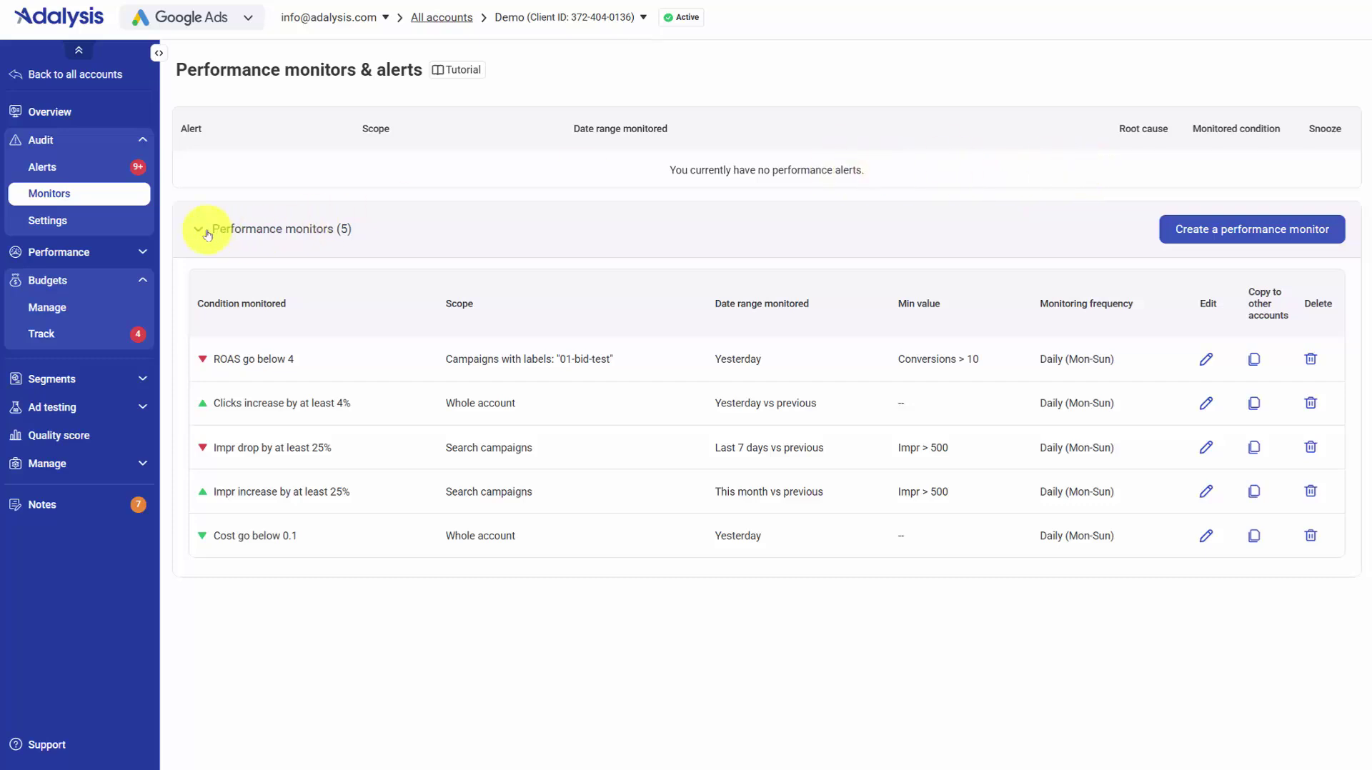
Step: Run the Performance analyzer comparison for Search campaigns, Yesterday vs Previous period, and show the campaign selection choices
left_click(75, 254)
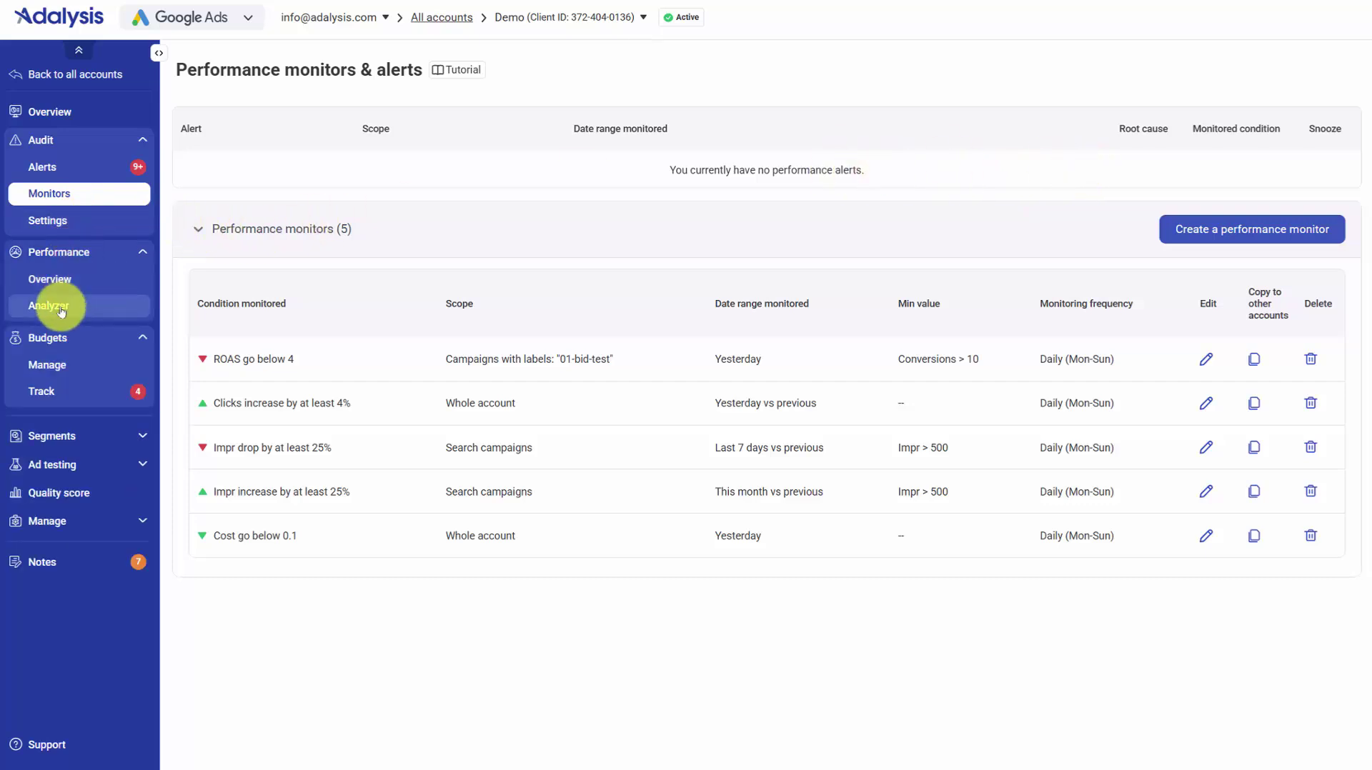
left_click(84, 307)
left_click(379, 335)
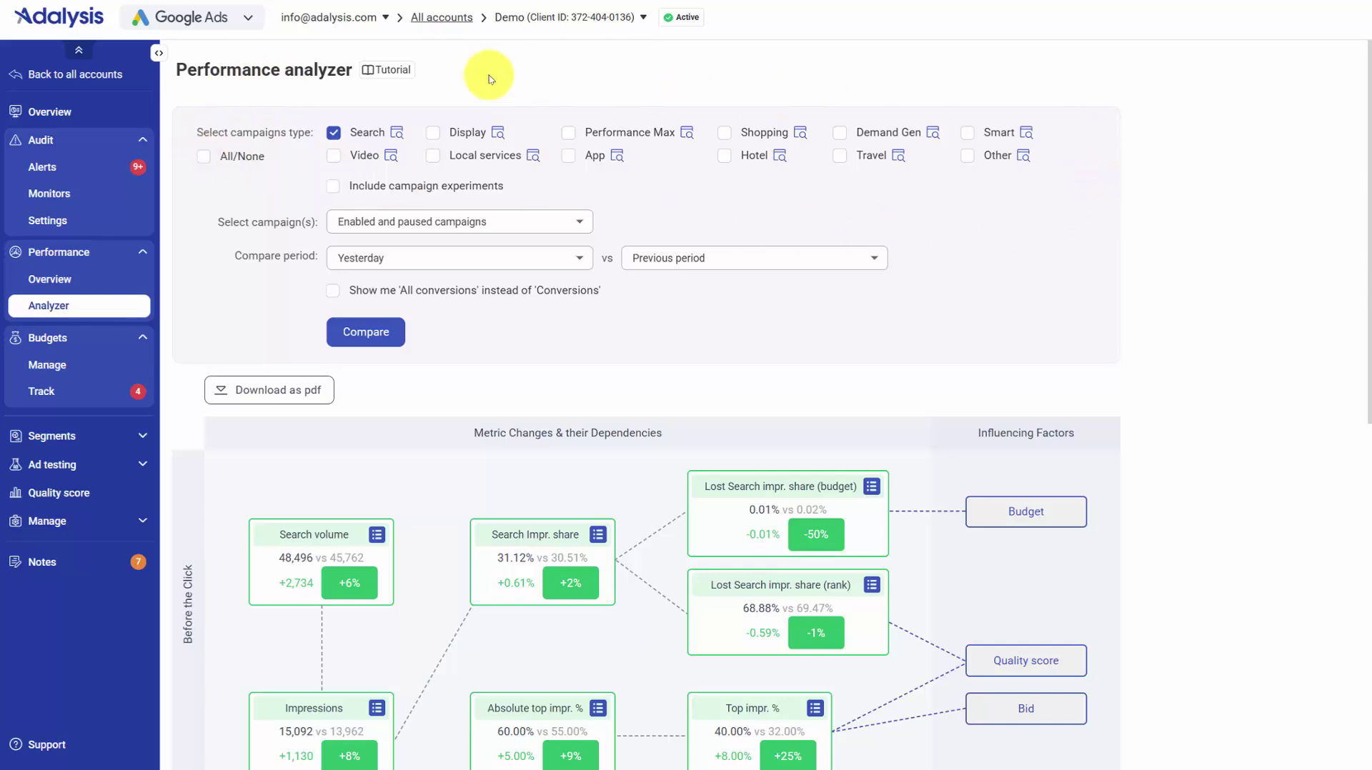
left_click(358, 224)
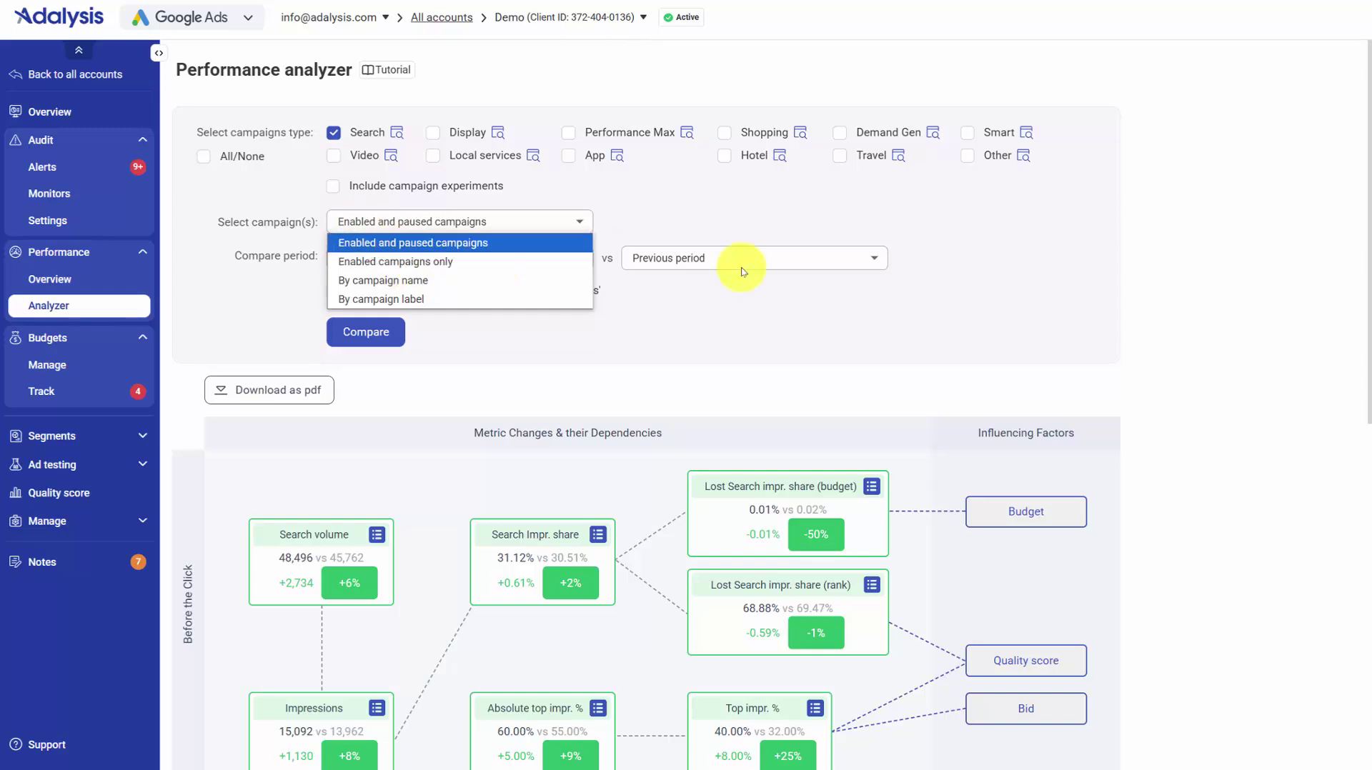
Step: Check the available options for the comparison period and its baseline, keeping Yesterday vs Previous period
left_click(1015, 315)
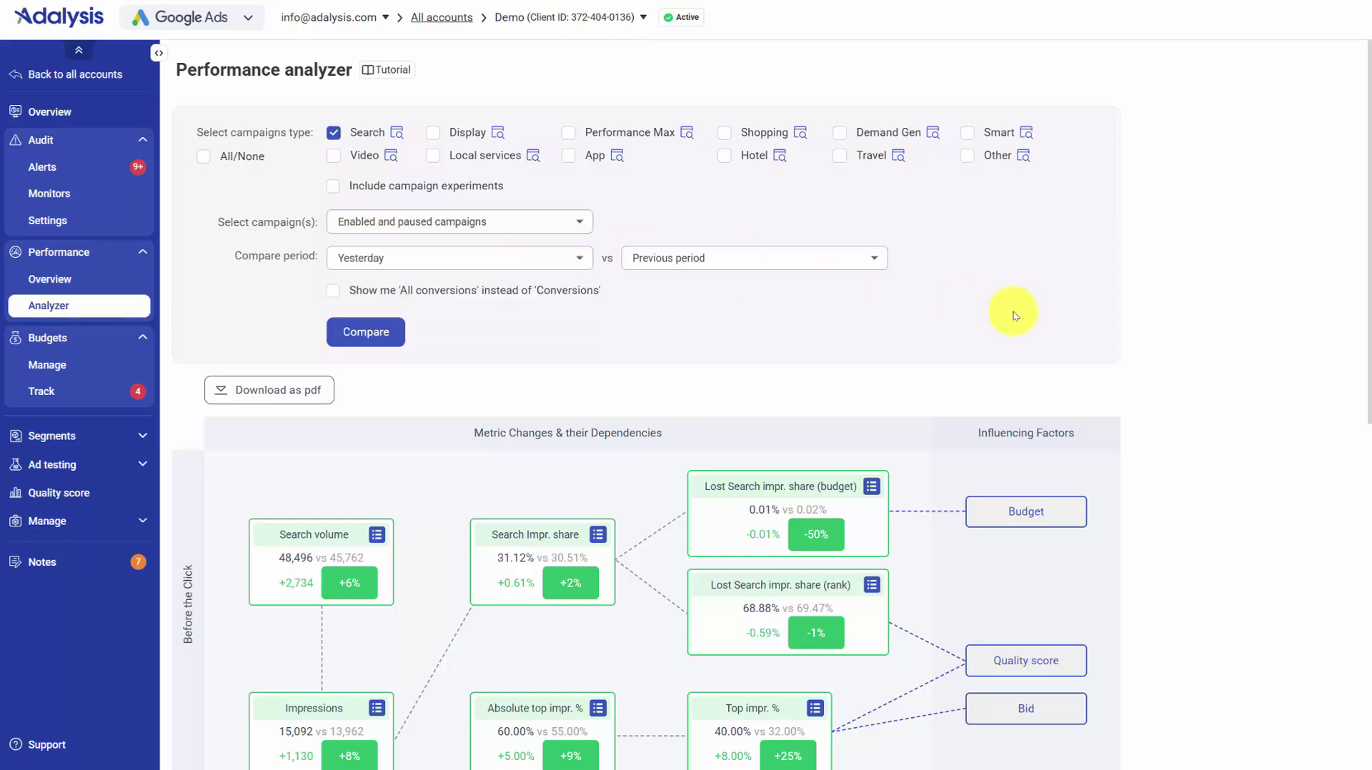
left_click(384, 258)
left_click(718, 267)
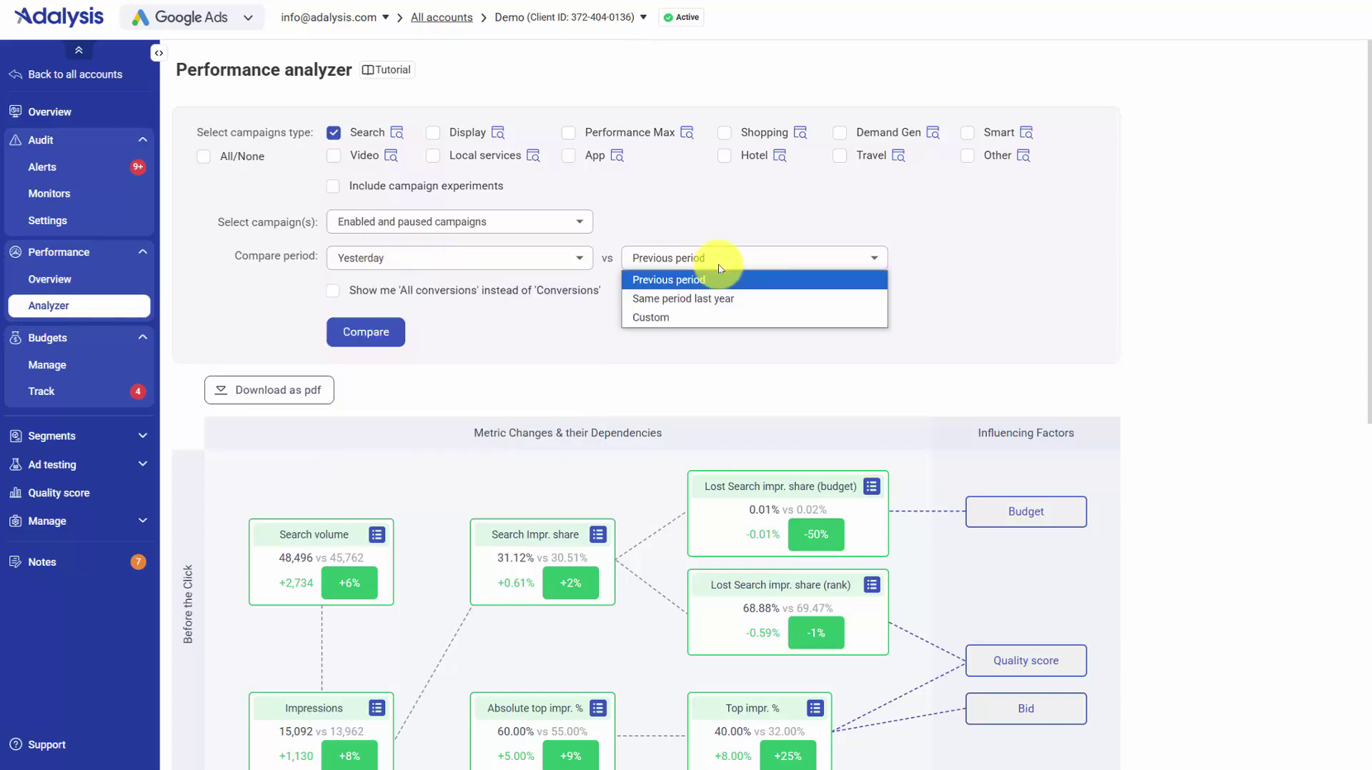
left_click(1041, 296)
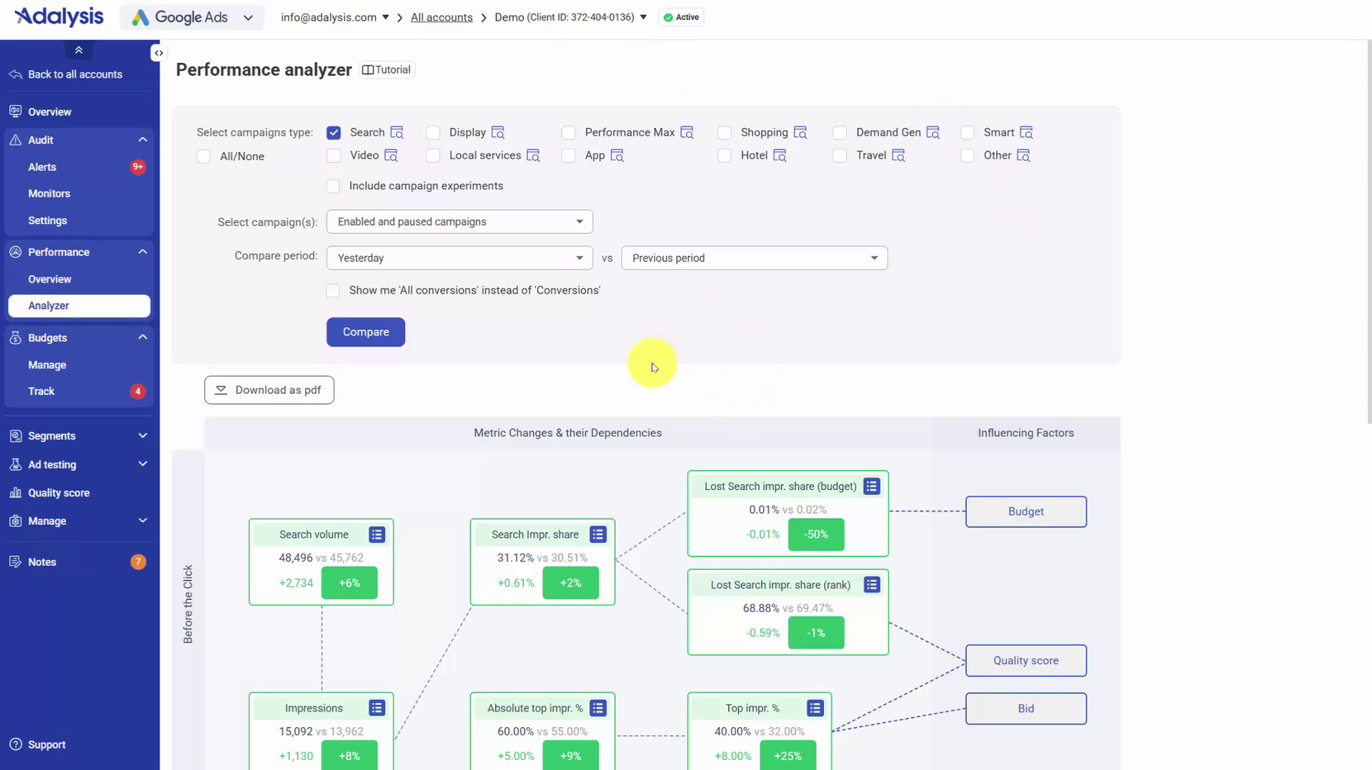
Step: Open the campaign breakdown of the Conversions metric and sort it by absolute change, largest increase first
scroll(1165, 426, "down", 5)
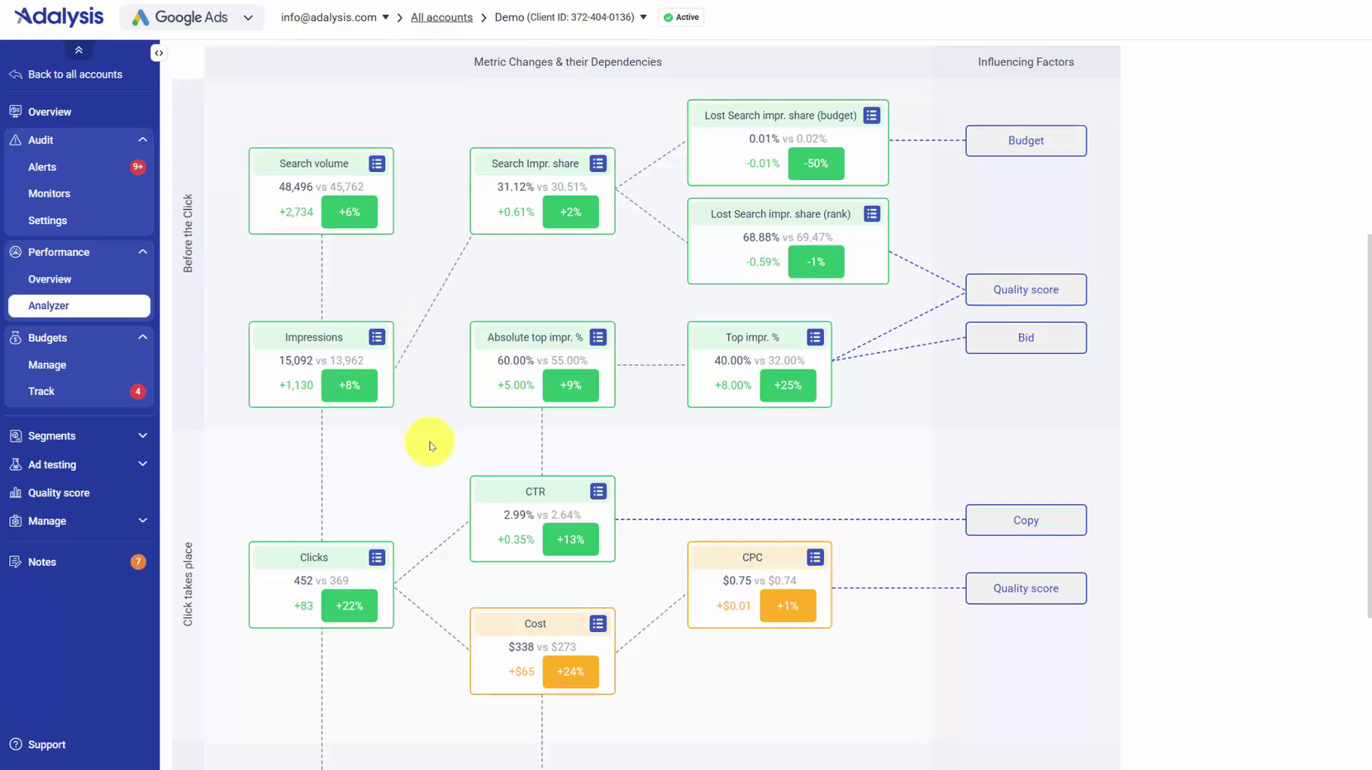
scroll(430, 445, "down", 4)
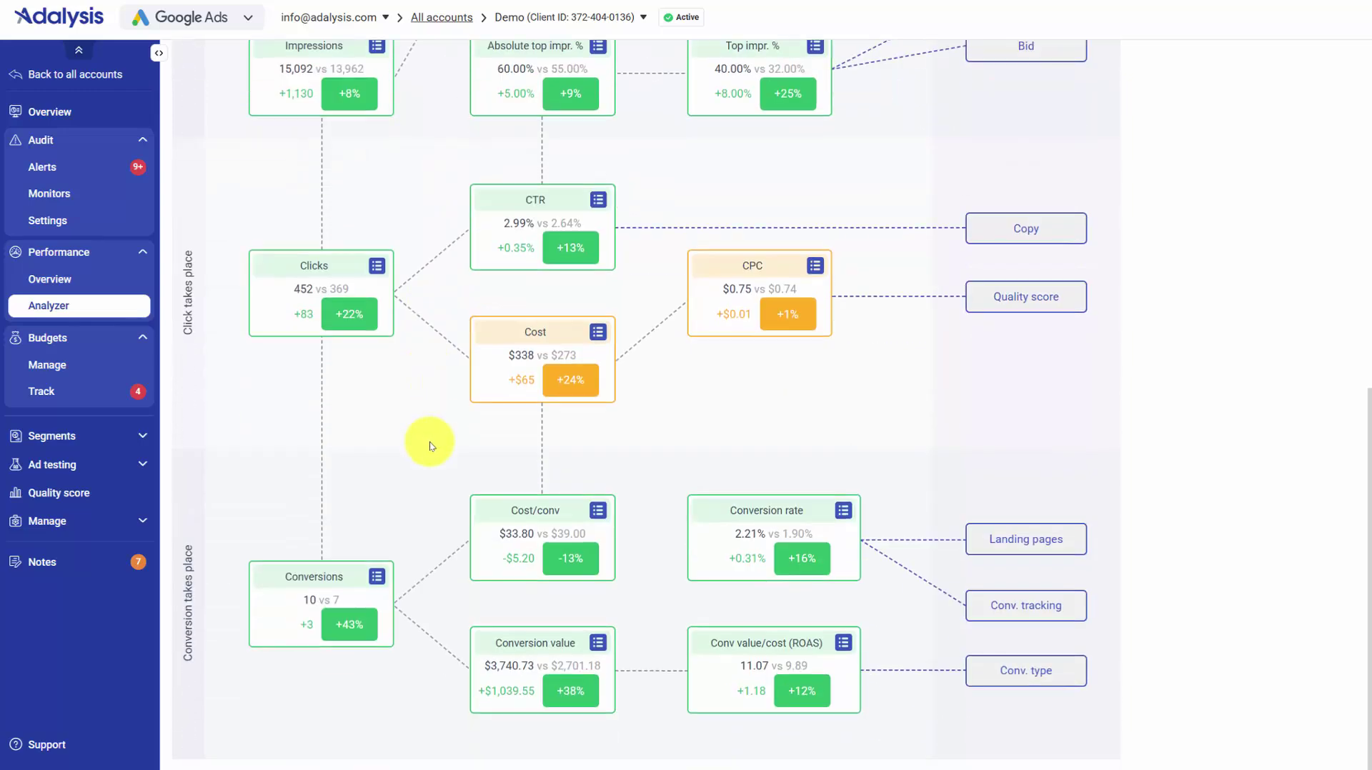
left_click(376, 579)
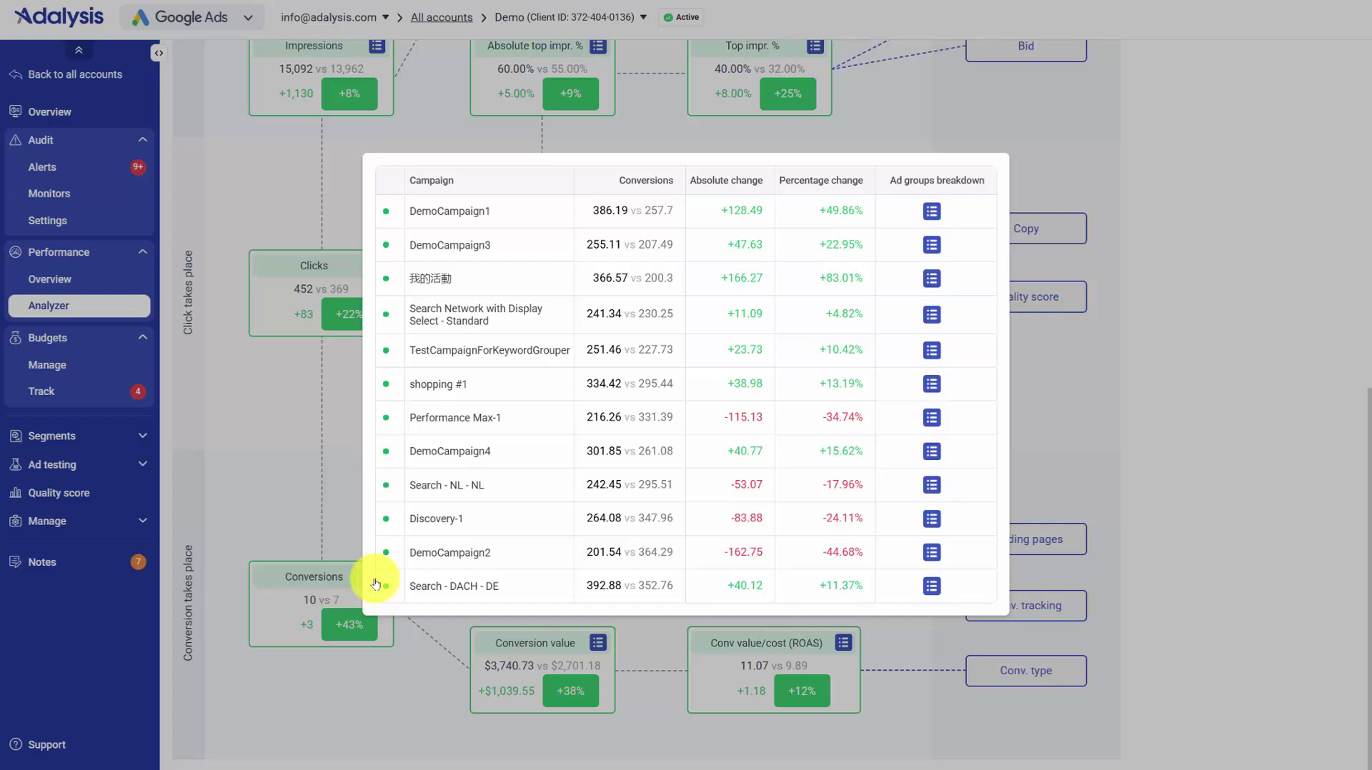
left_click(748, 188)
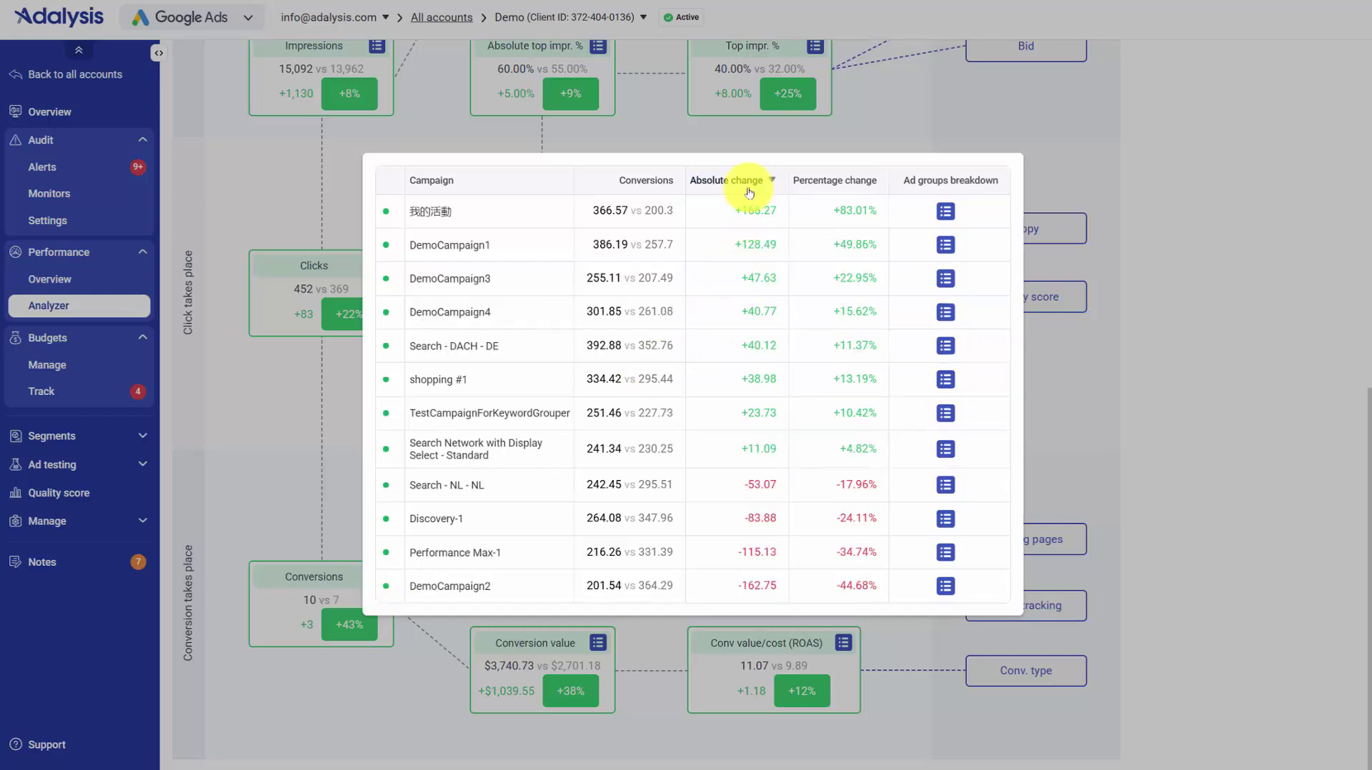
left_click(749, 187)
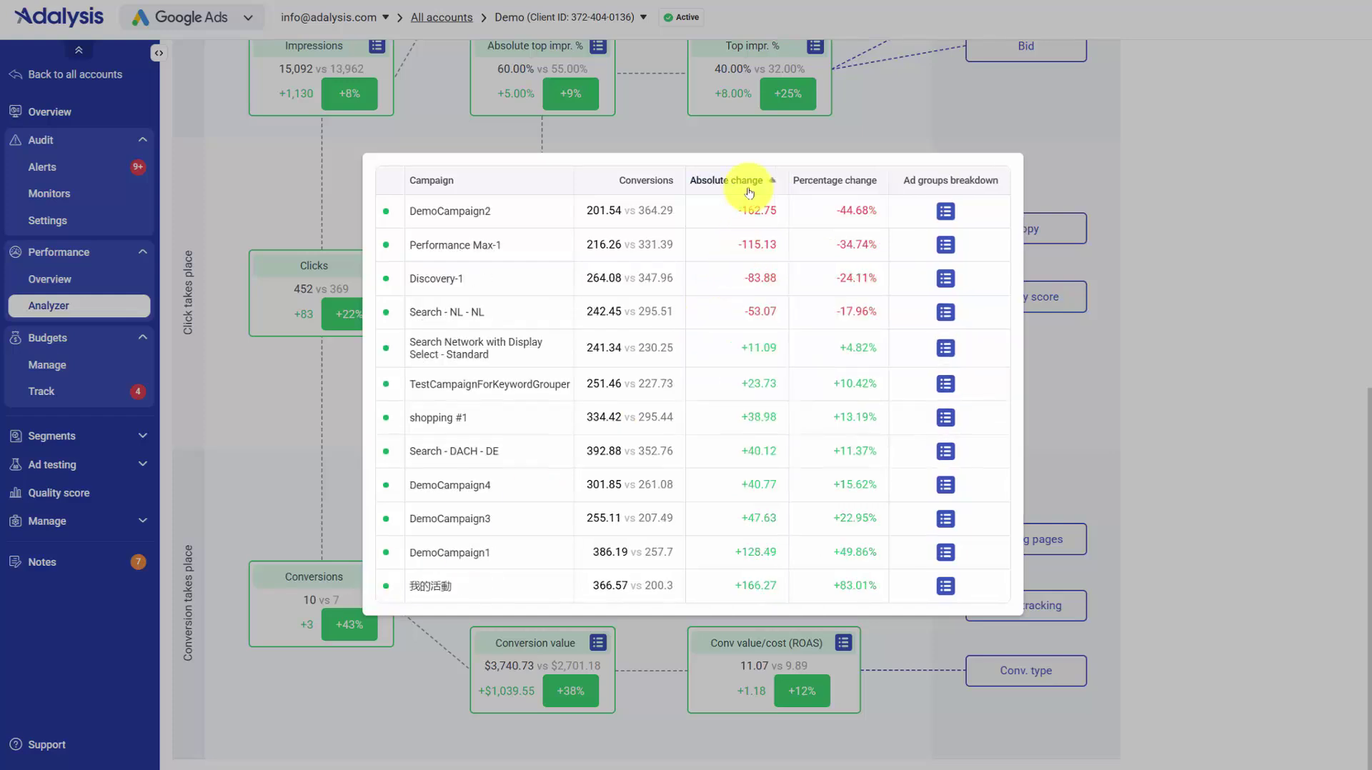
left_click(749, 188)
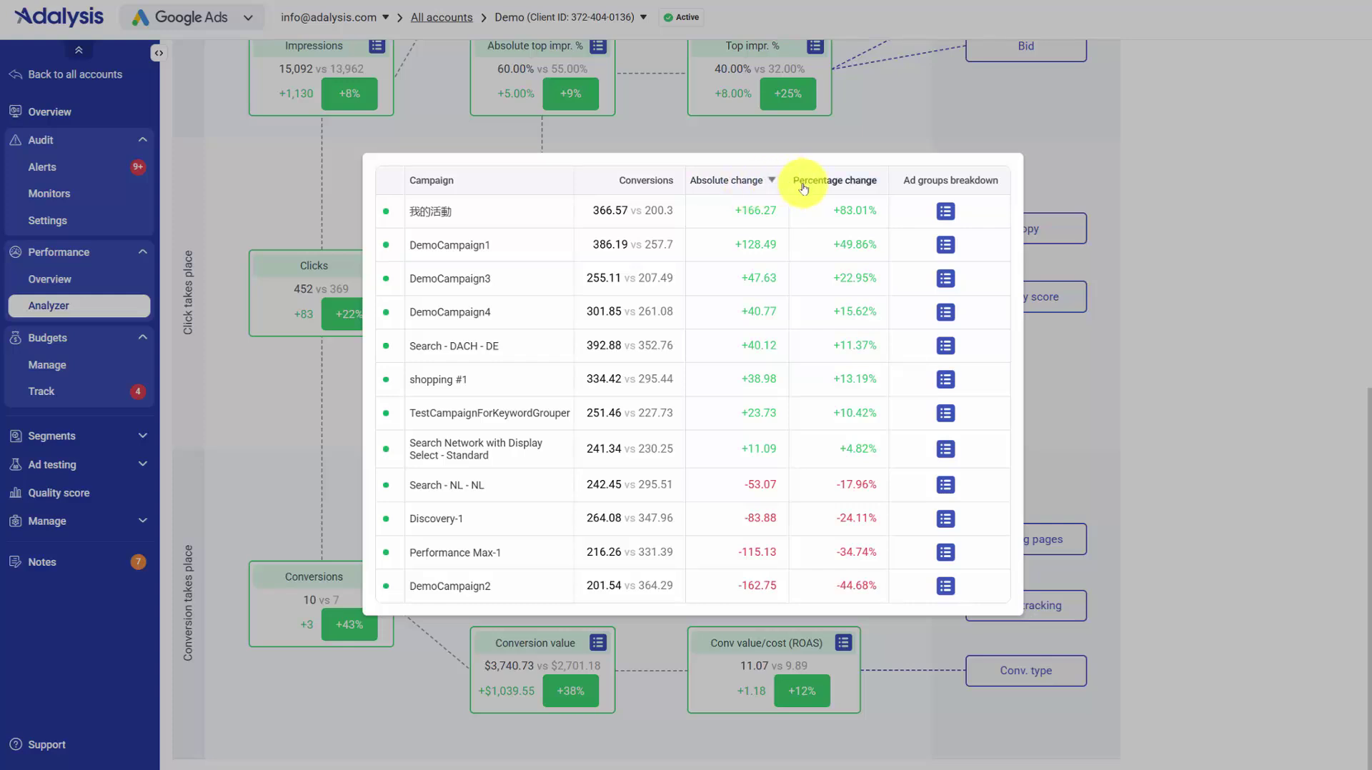
Step: View the ad group breakdown of conversions for the campaign 我的活動 and close the breakdown
left_click(946, 211)
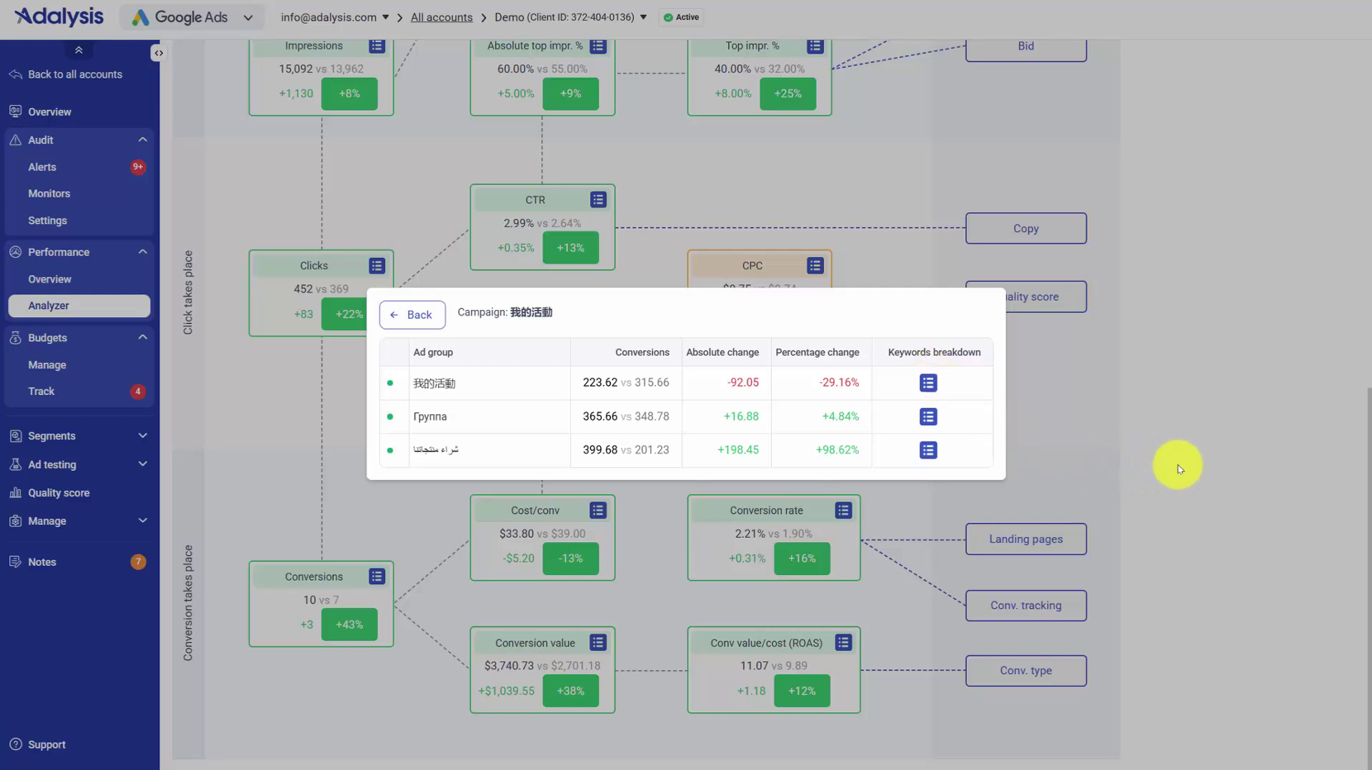
left_click(1178, 509)
scroll(1178, 509, "up", 10)
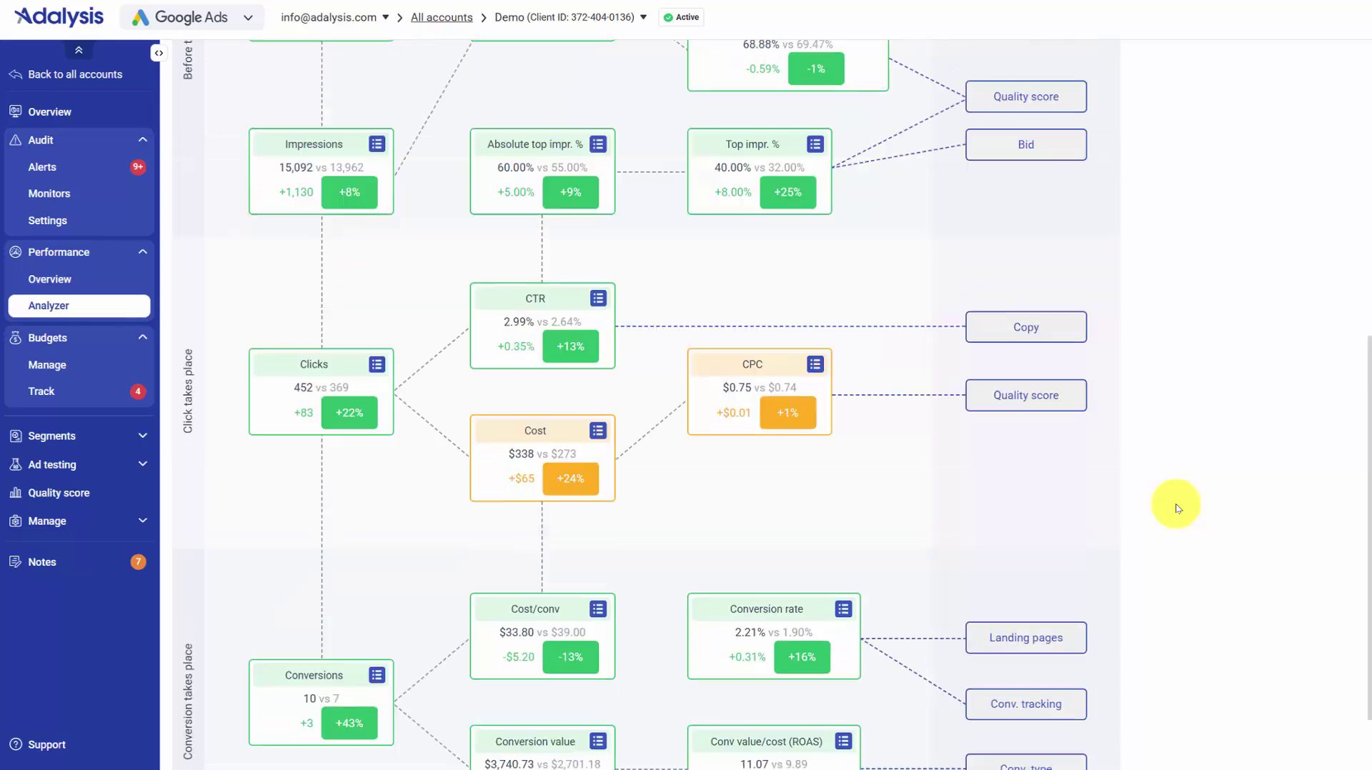
Step: Return to the all-accounts overview and open the Demo account's list of performance monitors
left_click(449, 18)
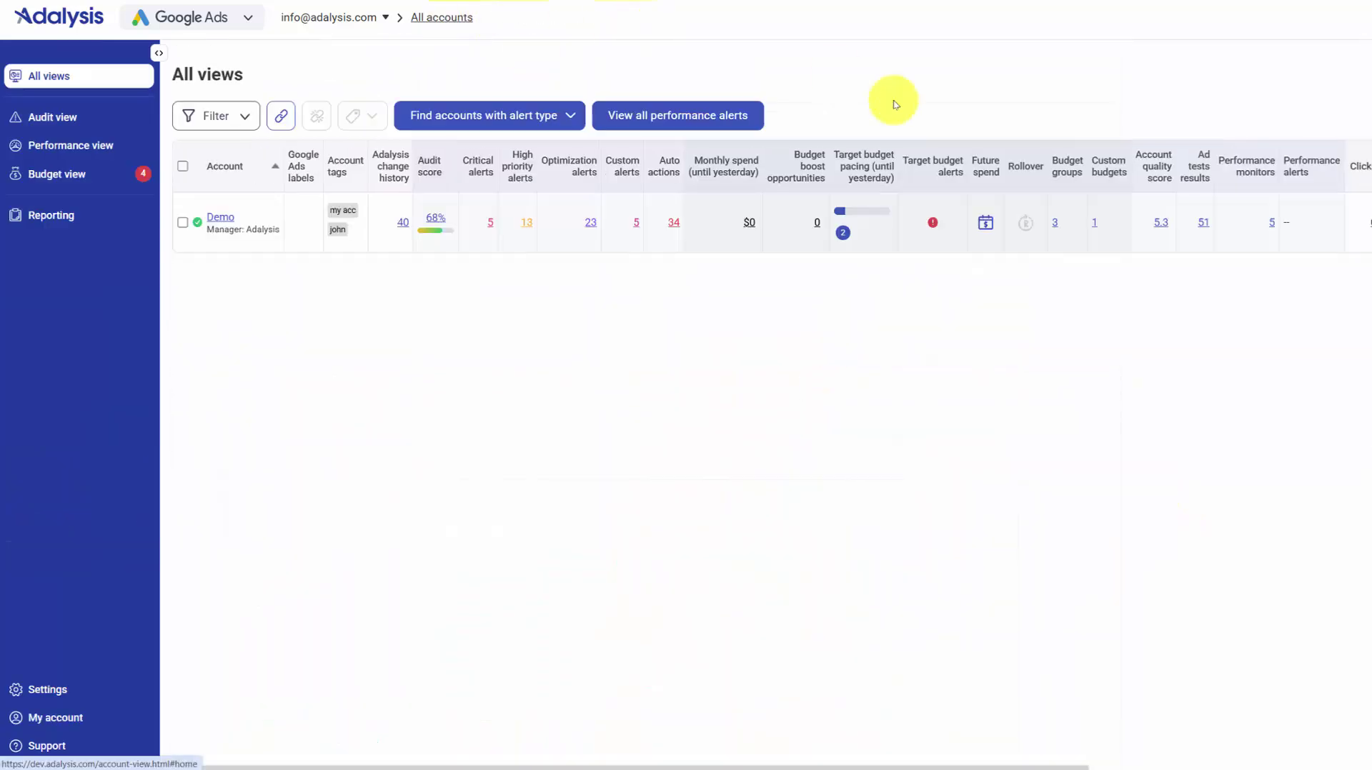
left_click(1272, 223)
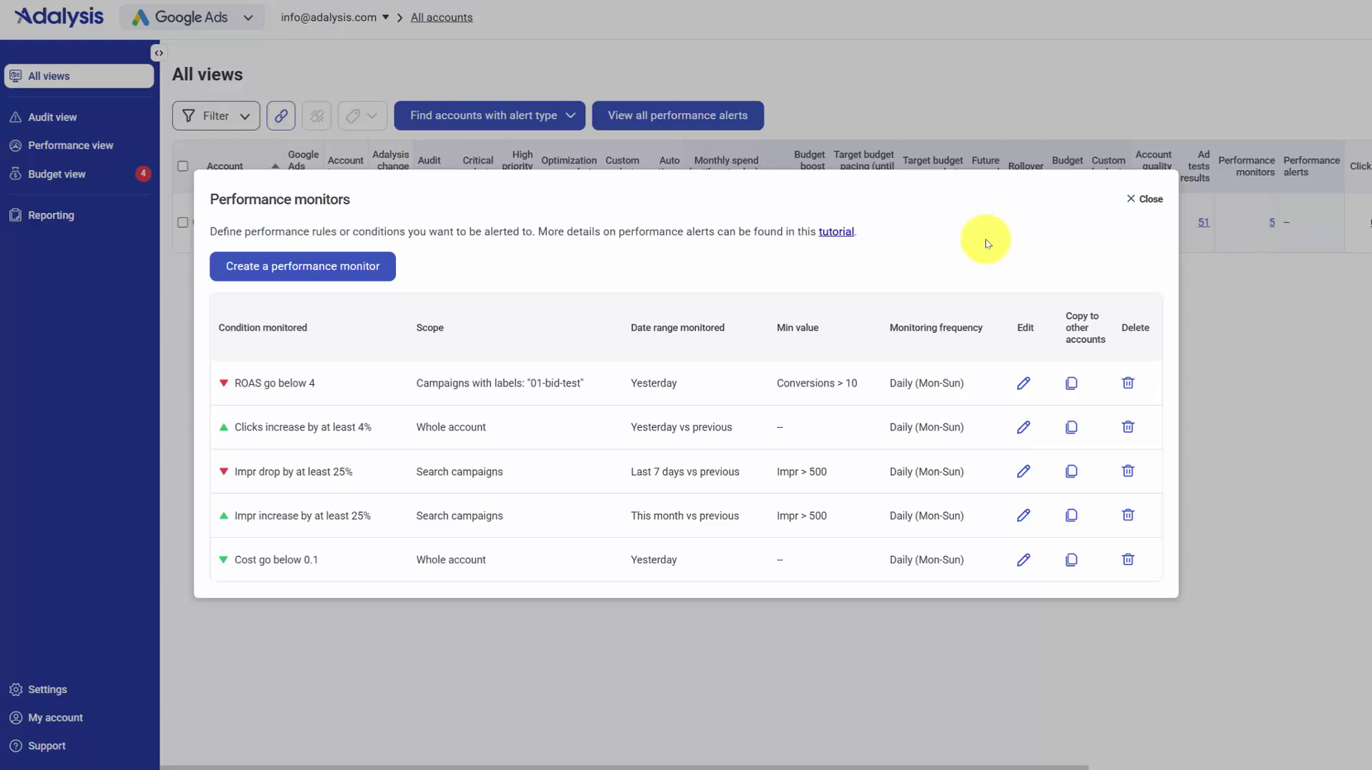